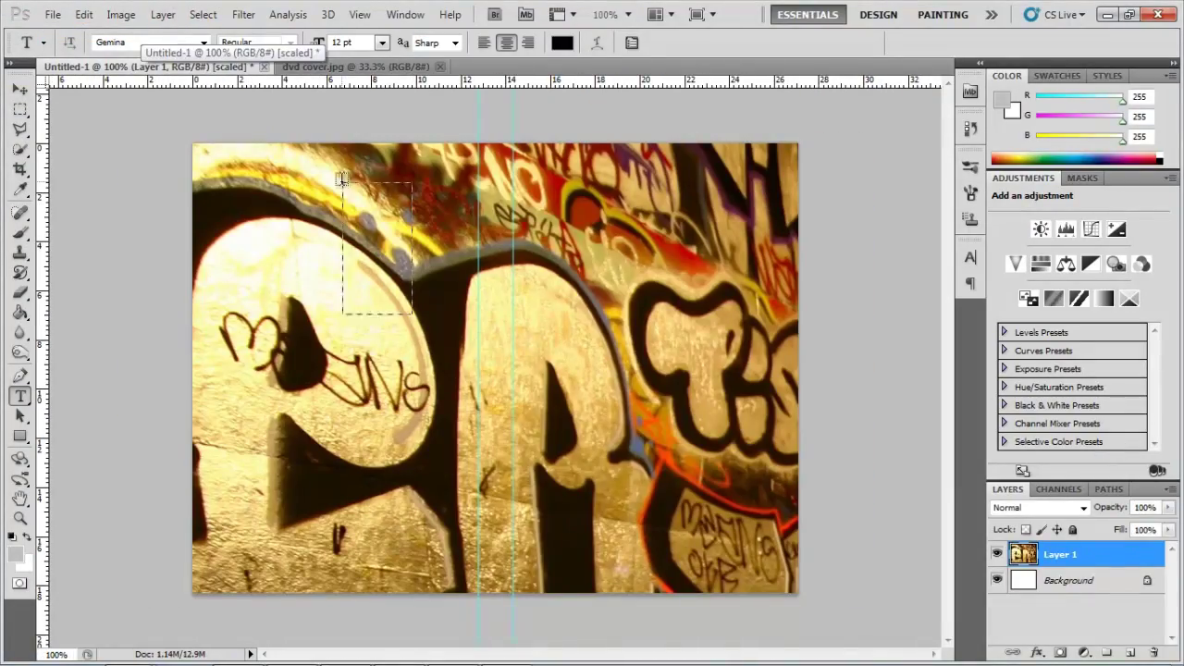
Free-transform the graffiti room photo layer to scale it down onto the cover canvas.
{"action": "left_click", "coordinate": [82, 14]}
{"action": "left_click", "coordinate": [105, 333]}
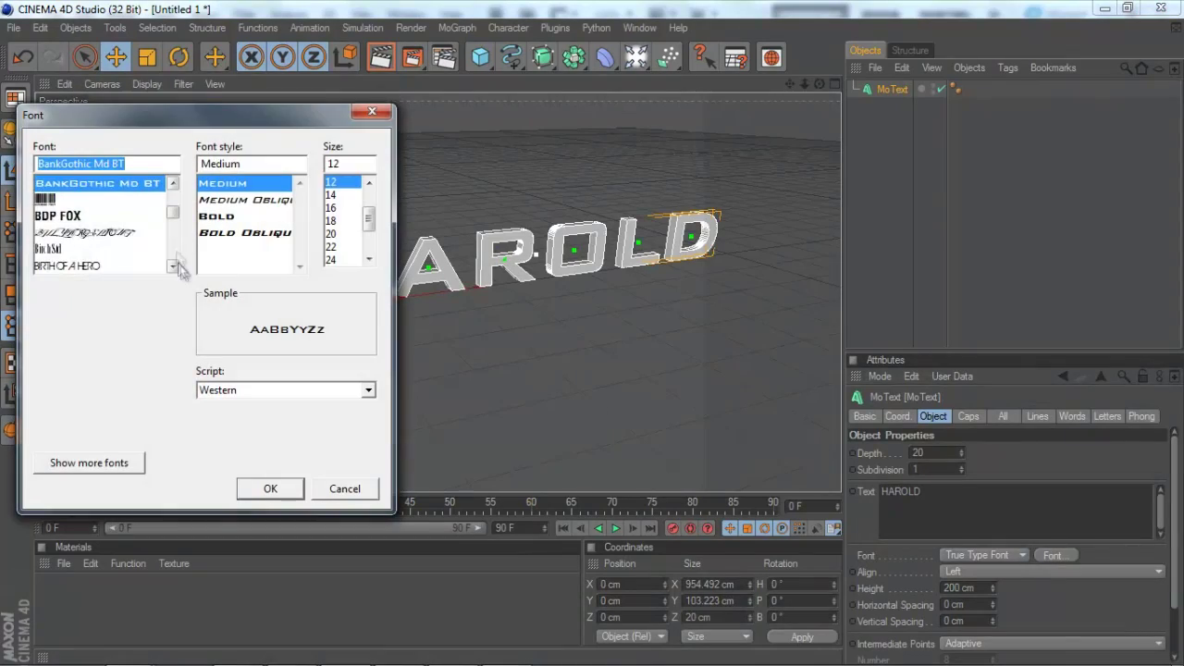
Adjust the HAROLD MoText in Cinema 4D, giving it a blocky font and 76 cm depth.
{"action": "left_click_drag", "start_coordinate": [172, 176], "coordinate": [176, 225]}
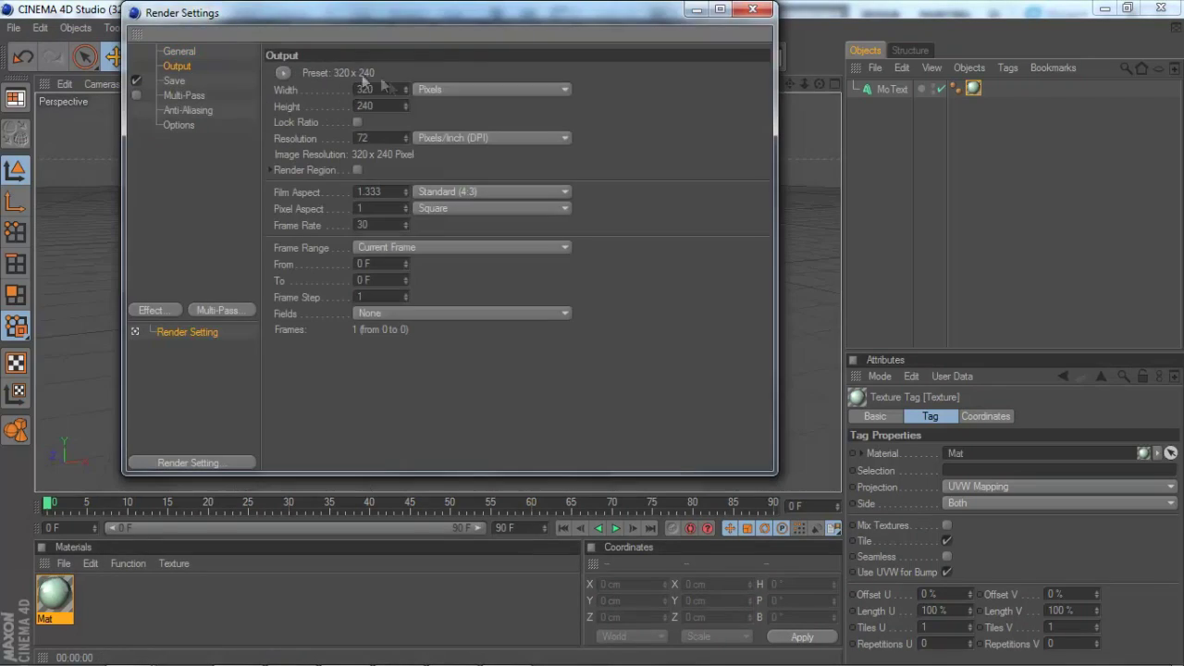
Set the render output width to 1280, check anti-aliasing settings, and render HAROLD.
{"action": "type", "text": "1280"}
{"action": "key", "text": "Tab"}
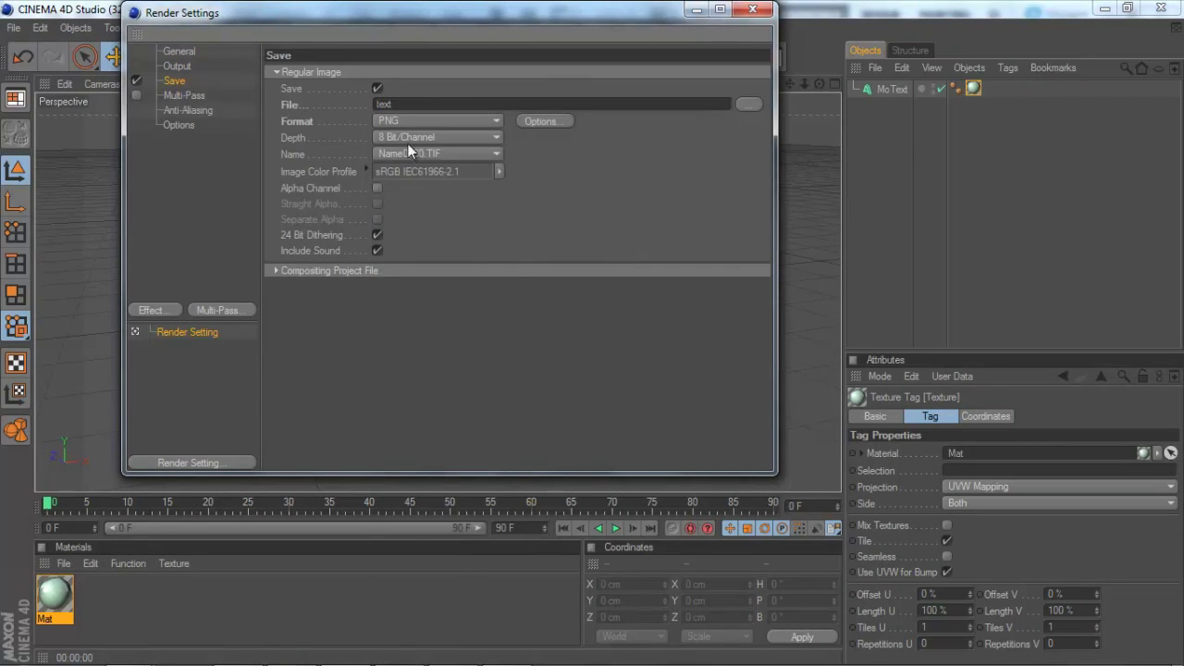
{"action": "left_click", "coordinate": [184, 110]}
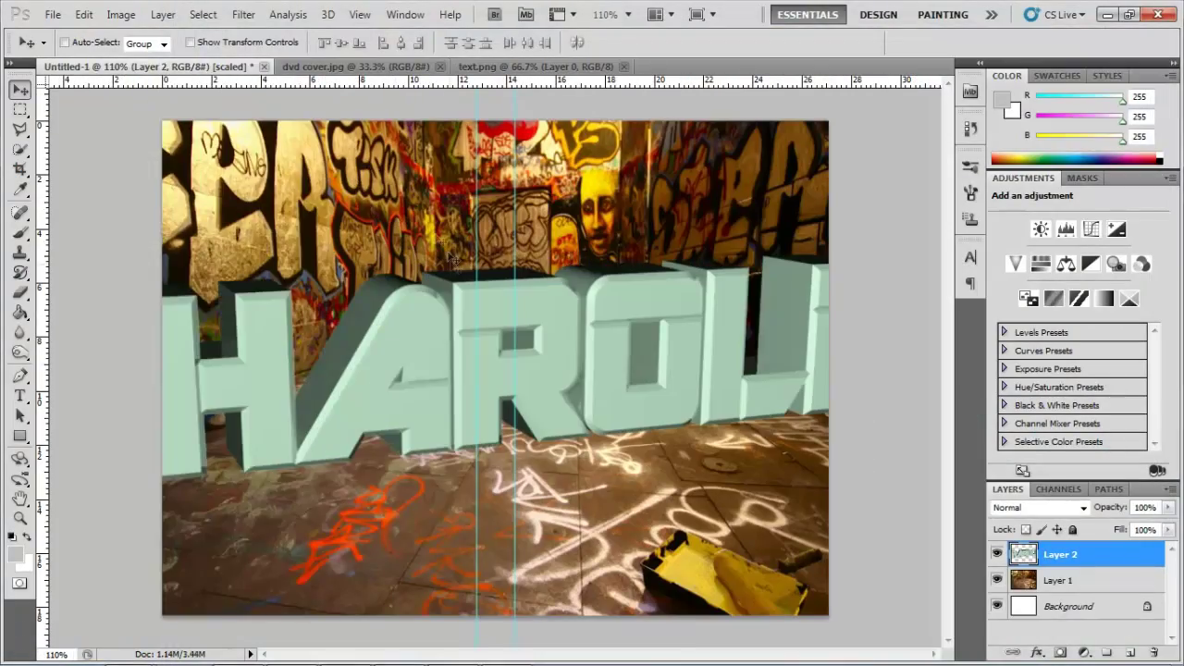
{"action": "left_click", "coordinate": [84, 14]}
Scale the HAROLD layer to about 36% and place it at the photo's lower right.
{"action": "left_click", "coordinate": [129, 335]}
{"action": "left_click_drag", "start_coordinate": [162, 120], "coordinate": [568, 370]}
{"action": "left_click_drag", "start_coordinate": [740, 444], "coordinate": [656, 397]}
{"action": "left_click_drag", "start_coordinate": [833, 441], "coordinate": [821, 460]}
{"action": "key", "text": "Return"}
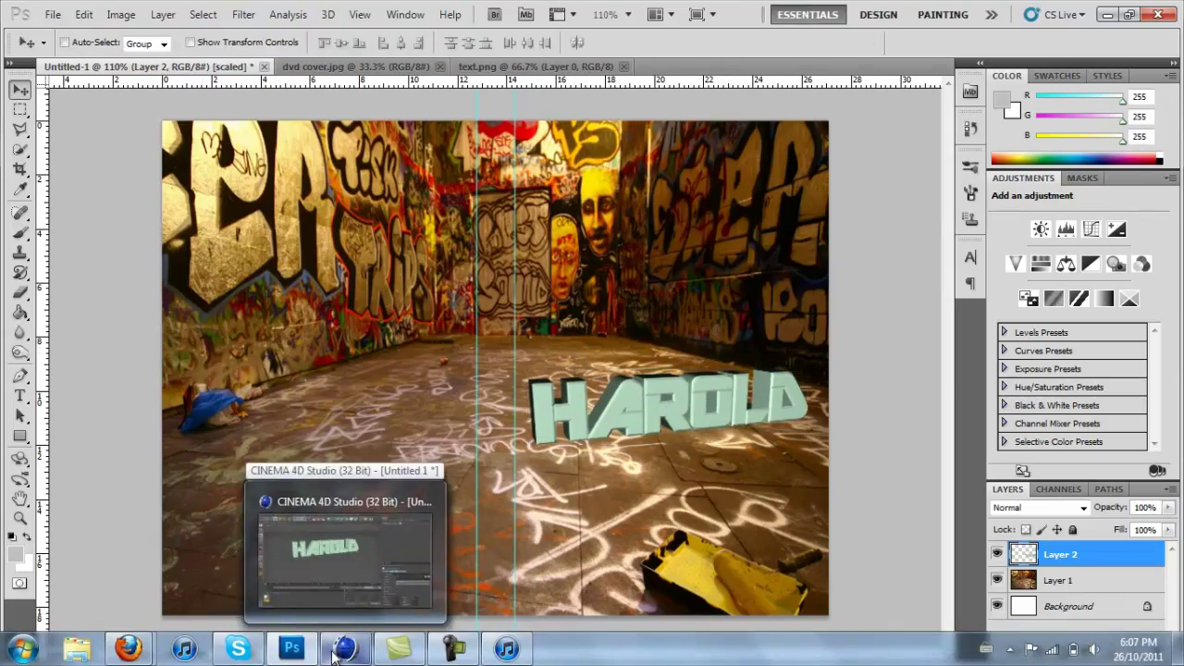
Paste the HAROLD render into the cover and scale it to about 44% over the photo.
{"action": "left_click", "coordinate": [328, 568]}
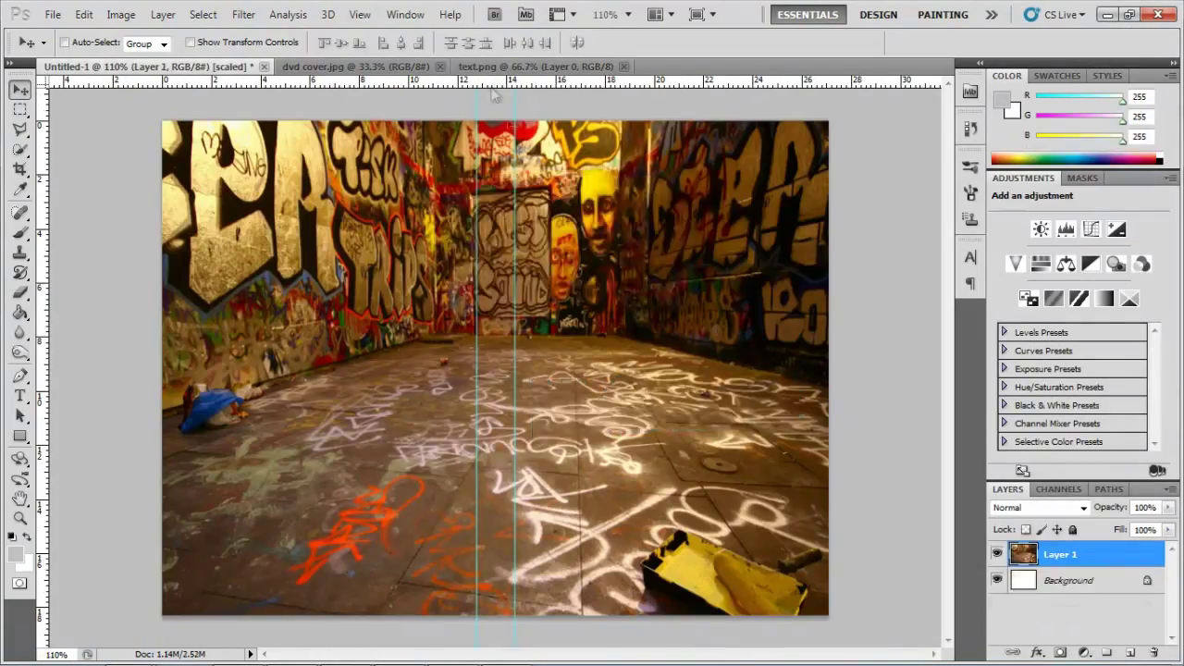
{"action": "key", "text": "ctrl+v"}
{"action": "key", "text": "ctrl+t"}
{"action": "left_click_drag", "start_coordinate": [162, 370], "coordinate": [518, 370]}
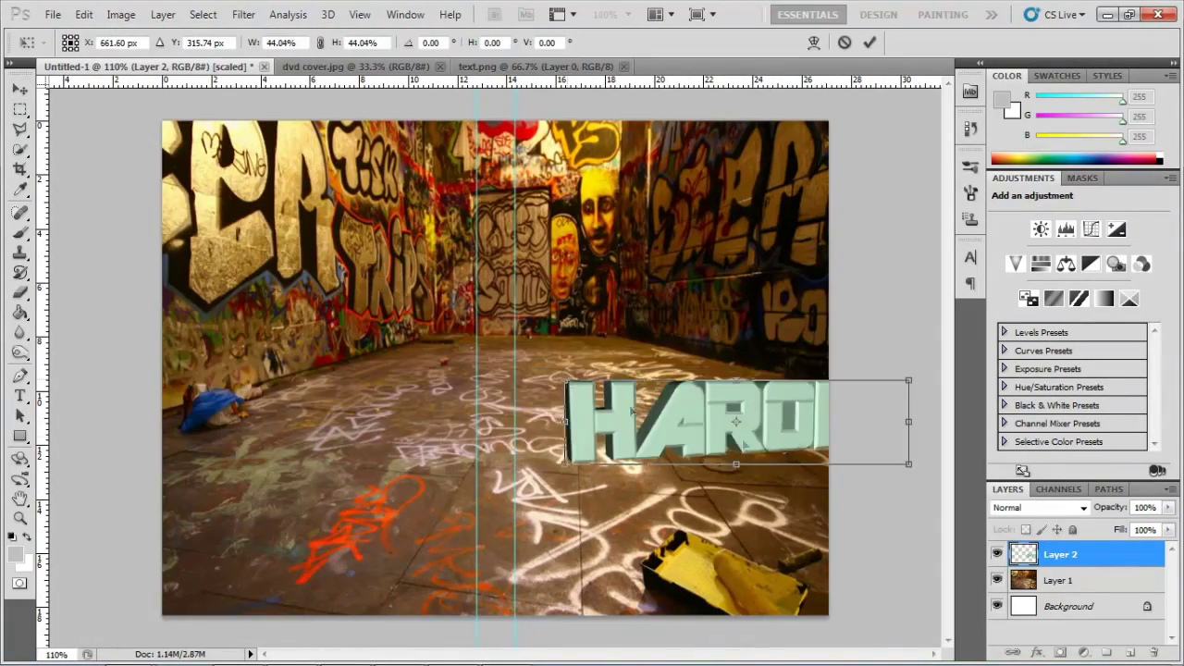
{"action": "left_click_drag", "start_coordinate": [738, 412], "coordinate": [567, 398]}
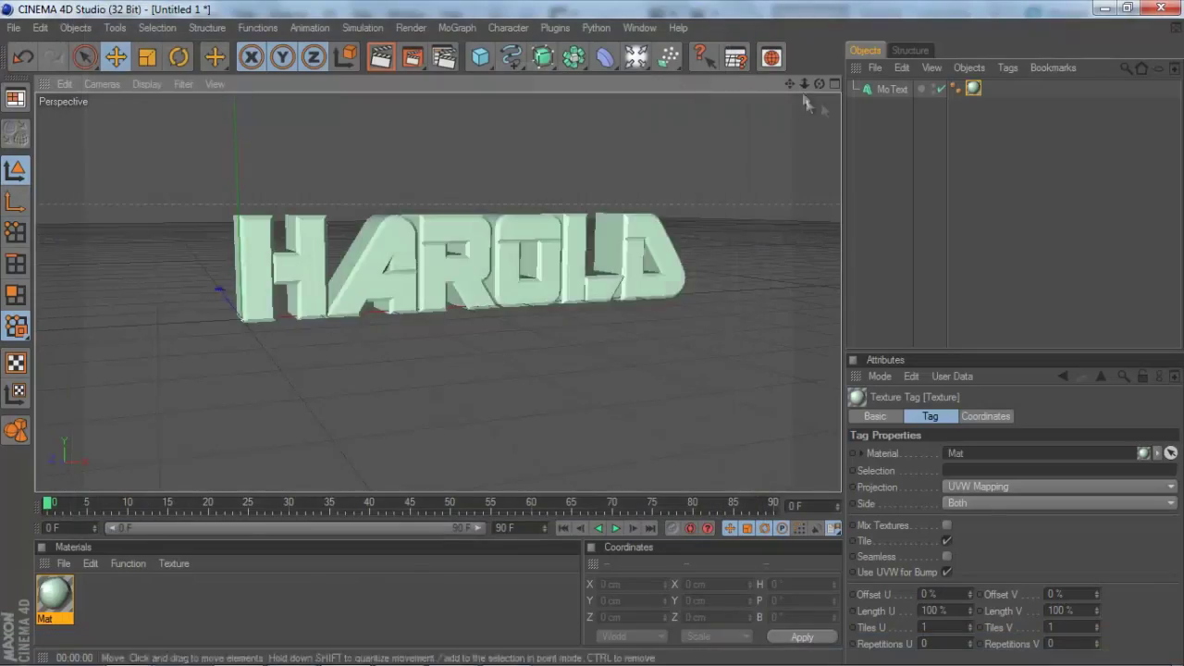
Render the HAROLD scene to the Picture Viewer again with Shift+R.
{"action": "key", "text": "shift+r"}
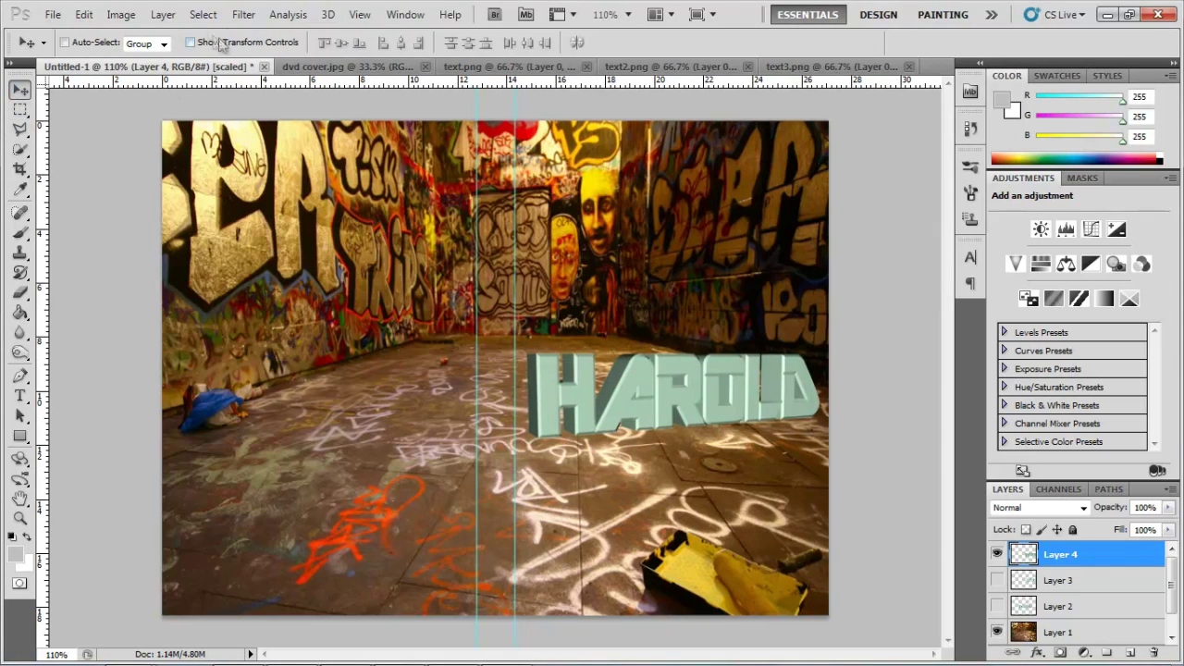
Apply a perspective transform to HAROLD, pulling the lower-left corner so it tapers.
{"action": "key", "text": "ctrl+t"}
{"action": "left_click", "coordinate": [82, 14]}
{"action": "mouse_move", "coordinate": [106, 346]}
{"action": "left_click", "coordinate": [398, 440]}
{"action": "left_click_drag", "start_coordinate": [528, 438], "coordinate": [527, 472]}
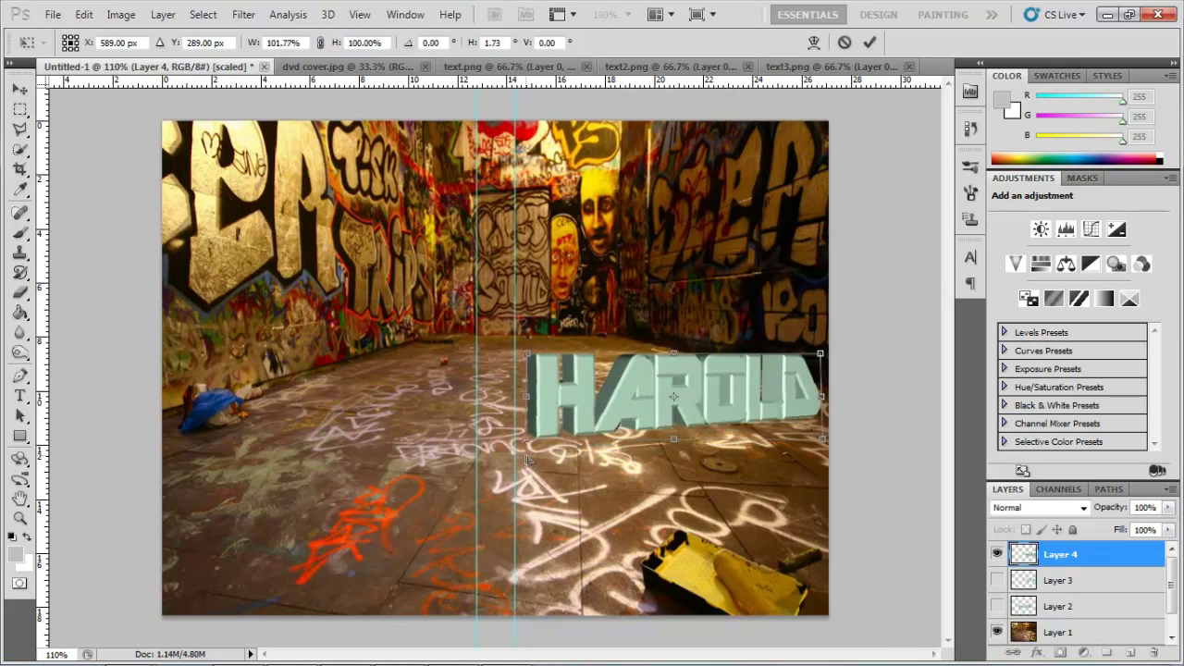
{"action": "key", "text": "Return"}
Run another free transform on HAROLD and make Layer 4 active again.
{"action": "key", "text": "ctrl+t"}
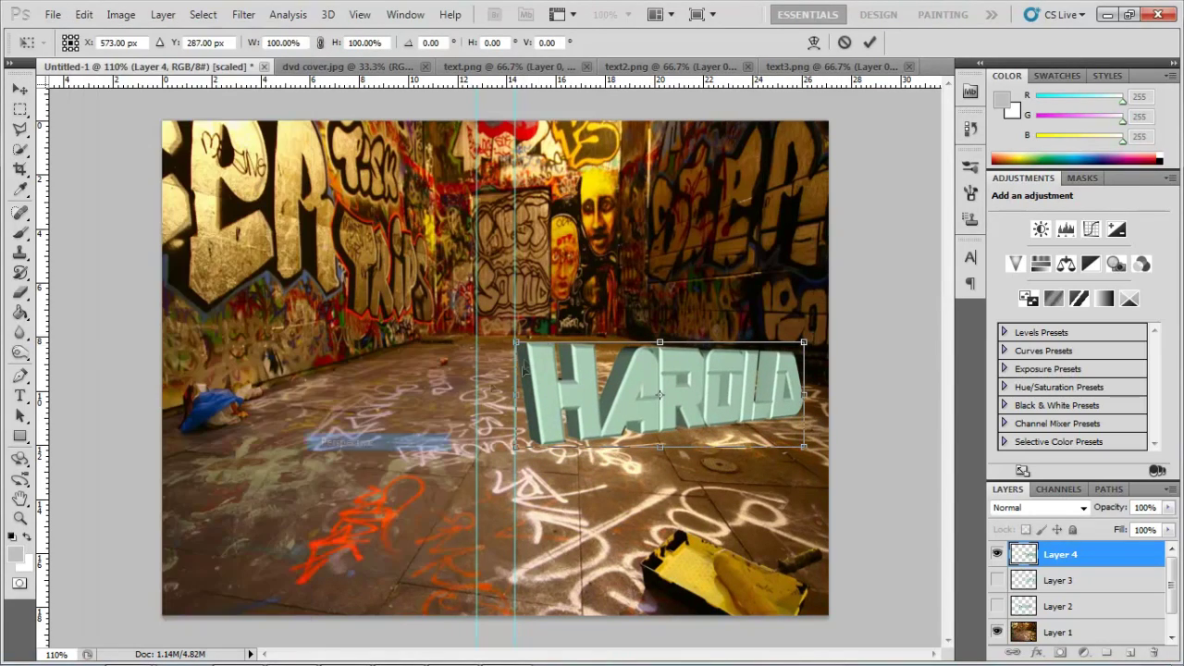
{"action": "key", "text": "Return"}
{"action": "left_click", "coordinate": [1060, 580]}
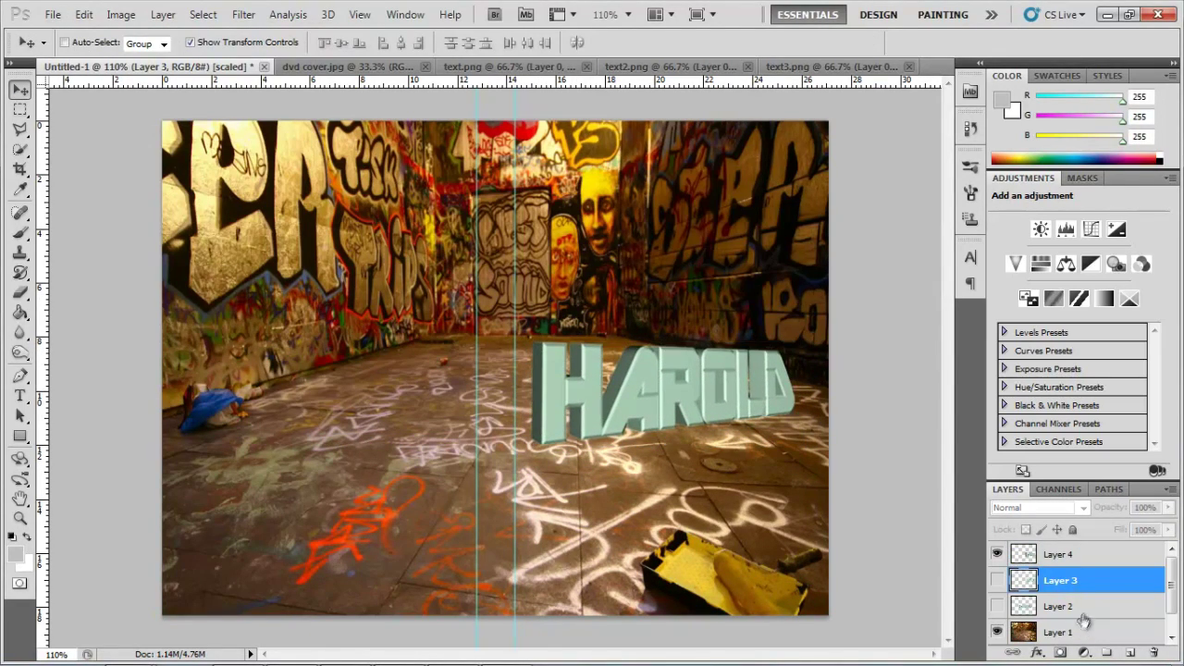
{"action": "key", "text": "alt+bracketright"}
Choose the Dodge tool set to Midtones at 68% exposure.
{"action": "mouse_move", "coordinate": [507, 647]}
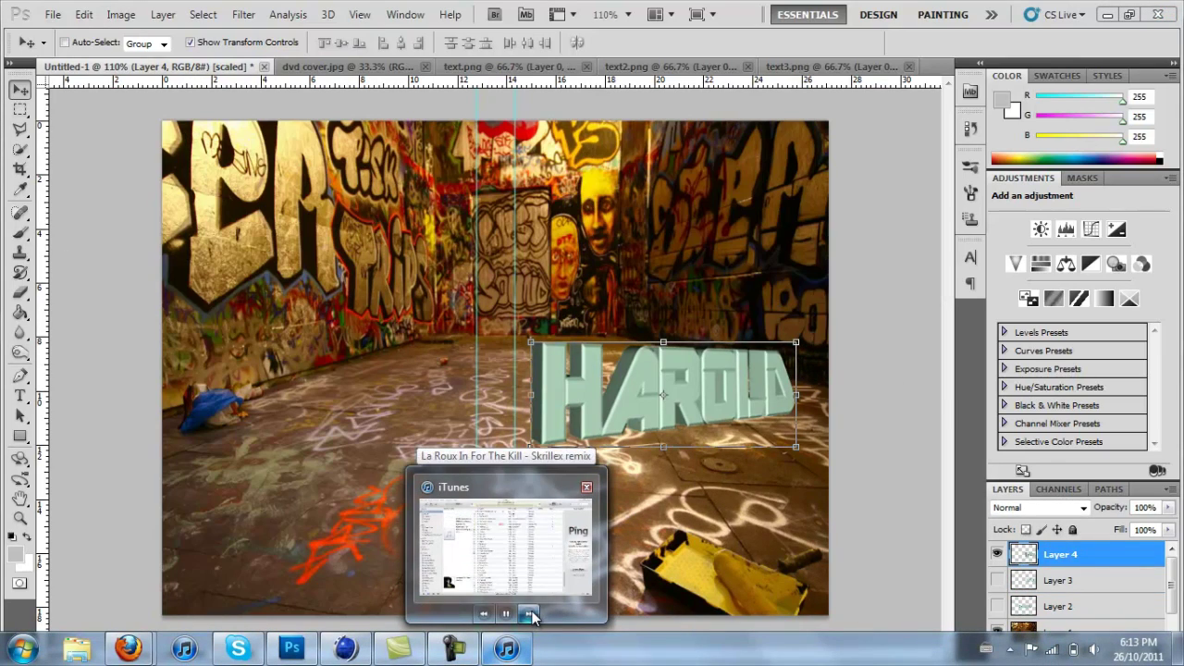
{"action": "left_click", "coordinate": [20, 292]}
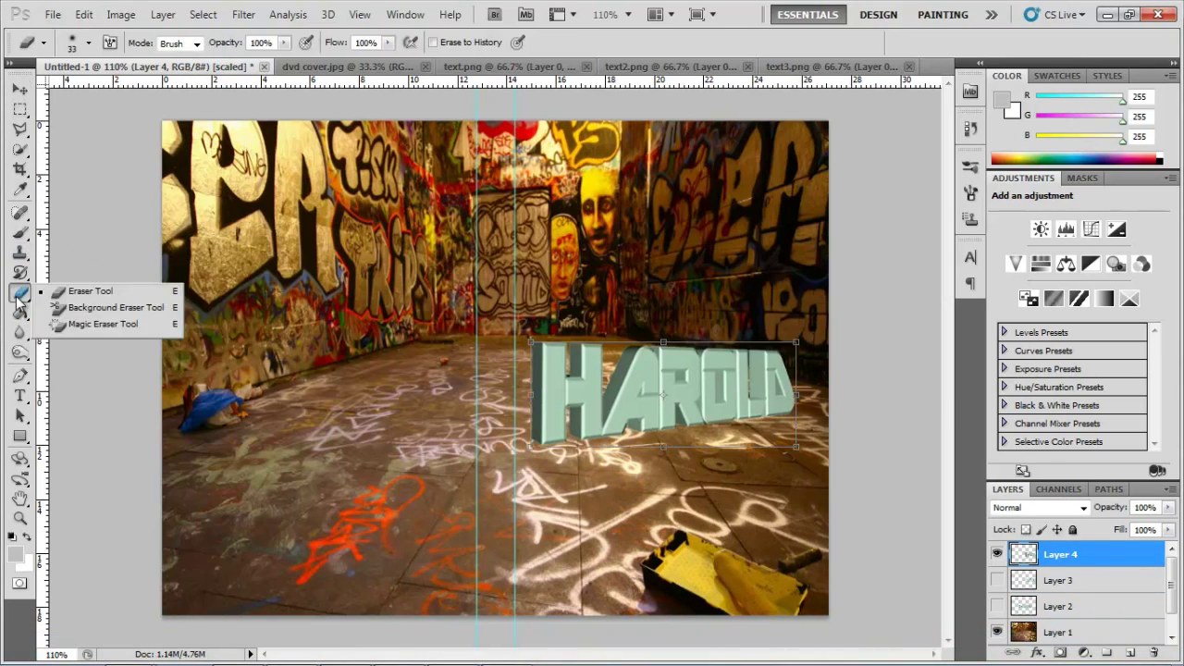
{"action": "left_click", "coordinate": [20, 352]}
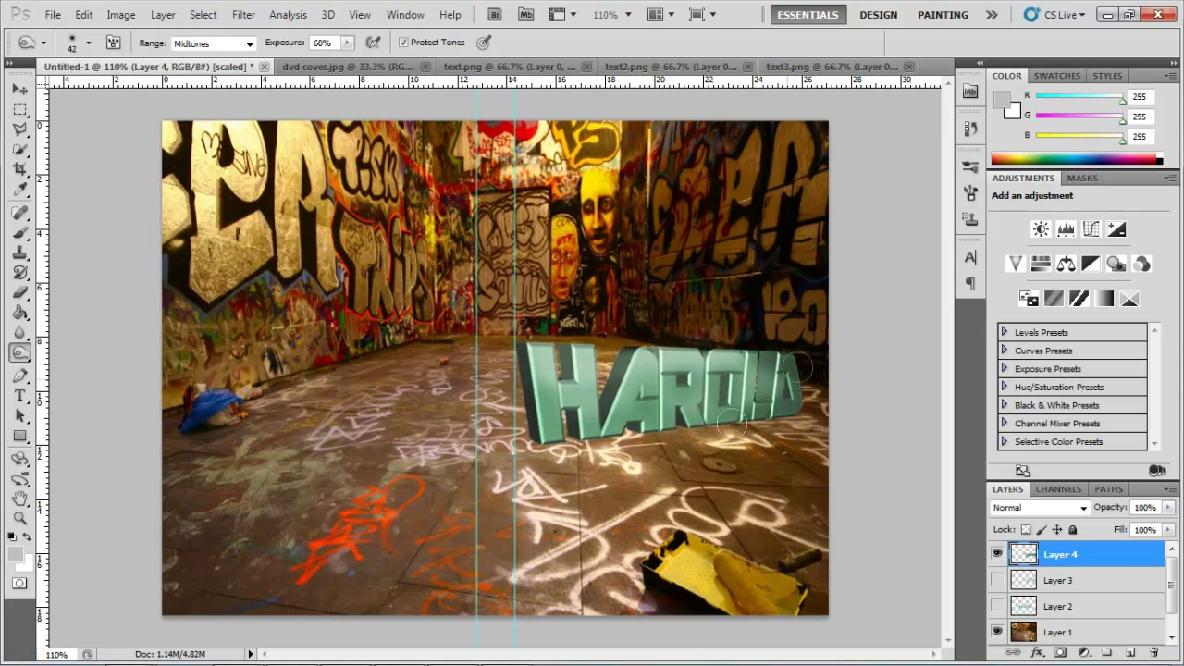
Shift HAROLD's hue by -139 to cyan-blue, then dodge highlights on the letters and floor.
{"action": "left_click", "coordinate": [120, 13]}
{"action": "mouse_move", "coordinate": [158, 53]}
{"action": "left_click", "coordinate": [374, 222]}
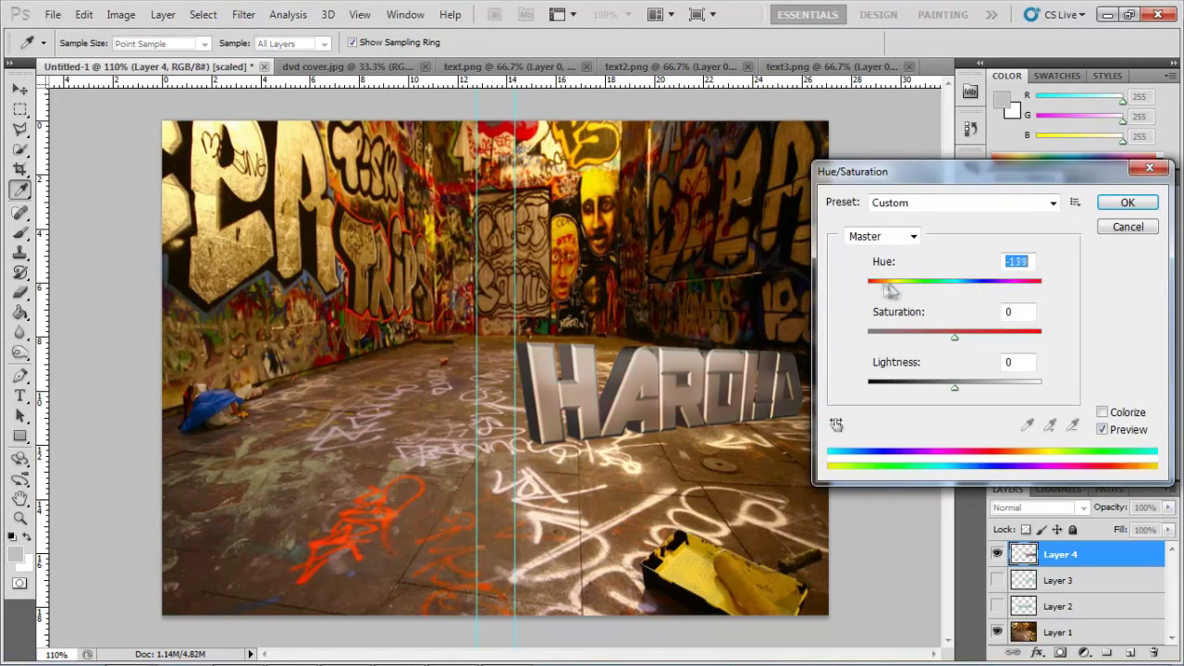
{"action": "key", "text": "Return"}
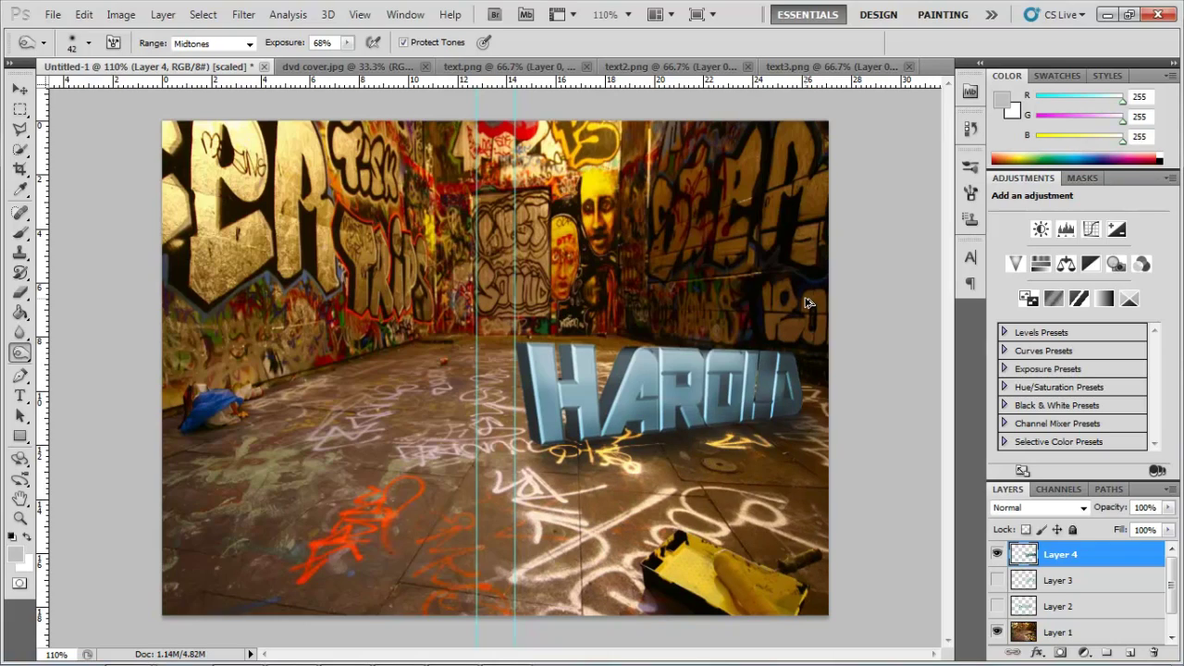
{"action": "left_click_drag", "start_coordinate": [745, 398], "coordinate": [833, 405]}
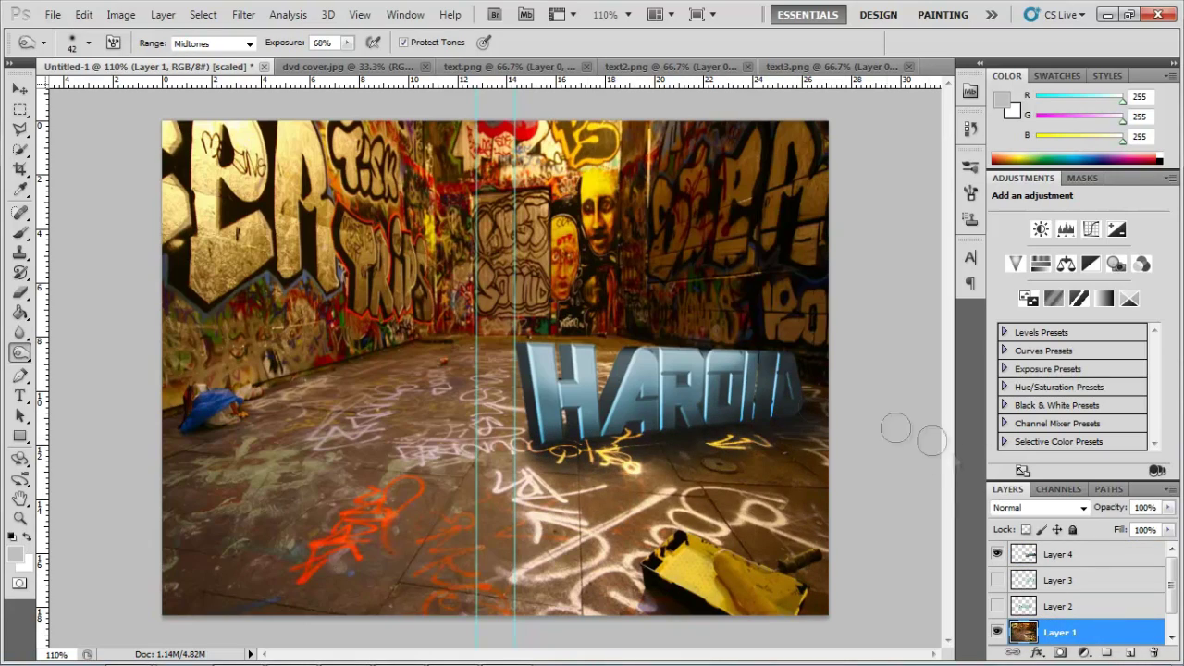
{"action": "key", "text": "alt+bracketright"}
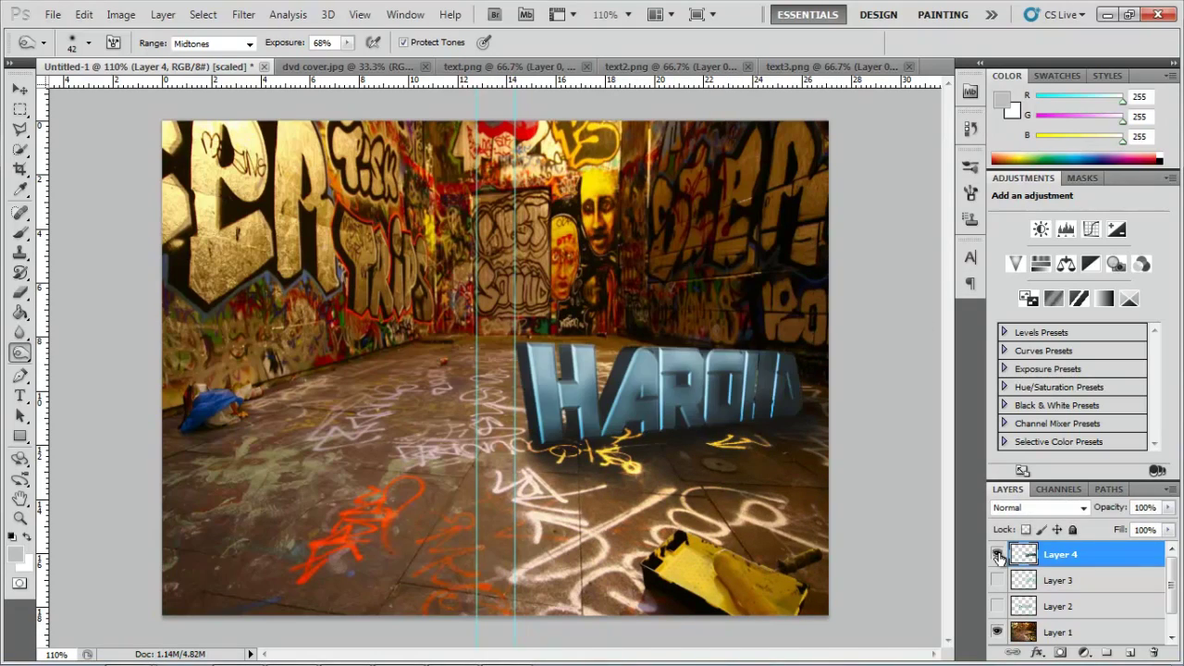
Set YEAR 11 to 30 pt, then type the first crew name and move it below BY.
{"action": "mouse_move", "coordinate": [506, 647]}
{"action": "key", "text": "t"}
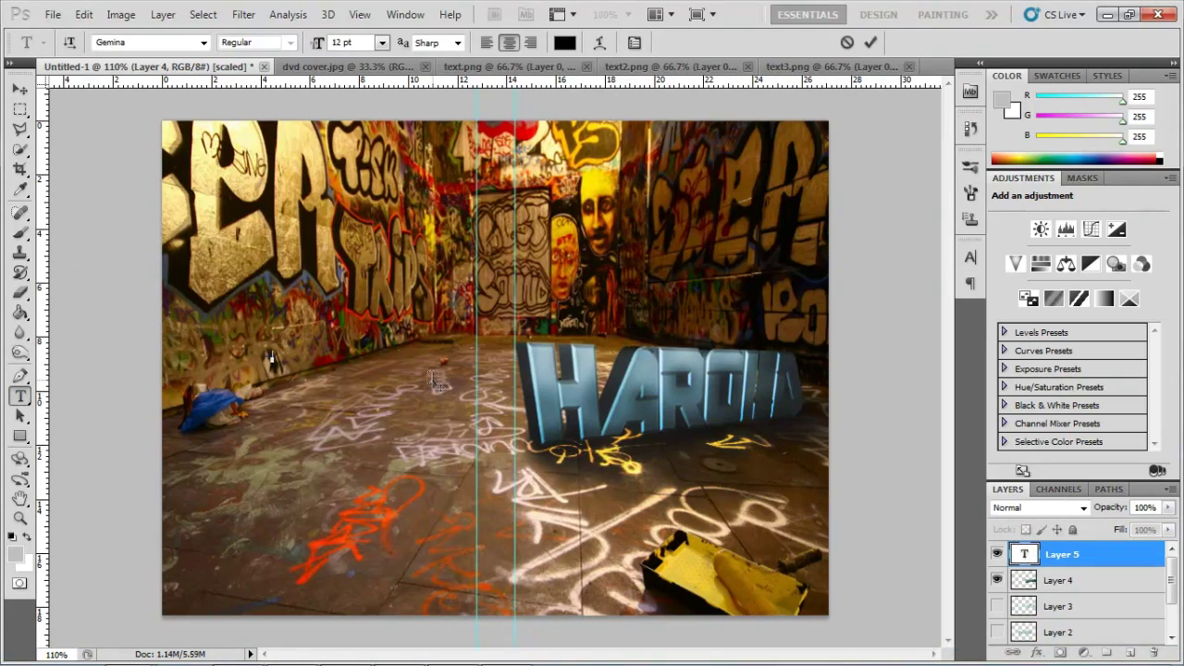
{"action": "left_click", "coordinate": [381, 42]}
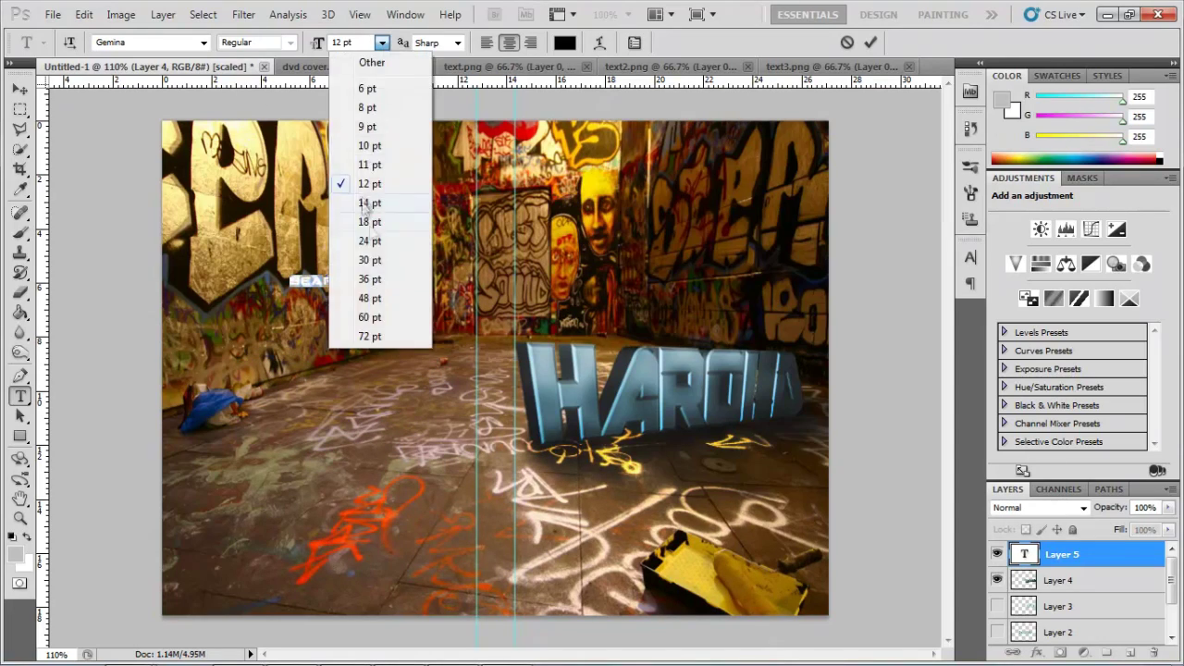
{"action": "left_click", "coordinate": [370, 260]}
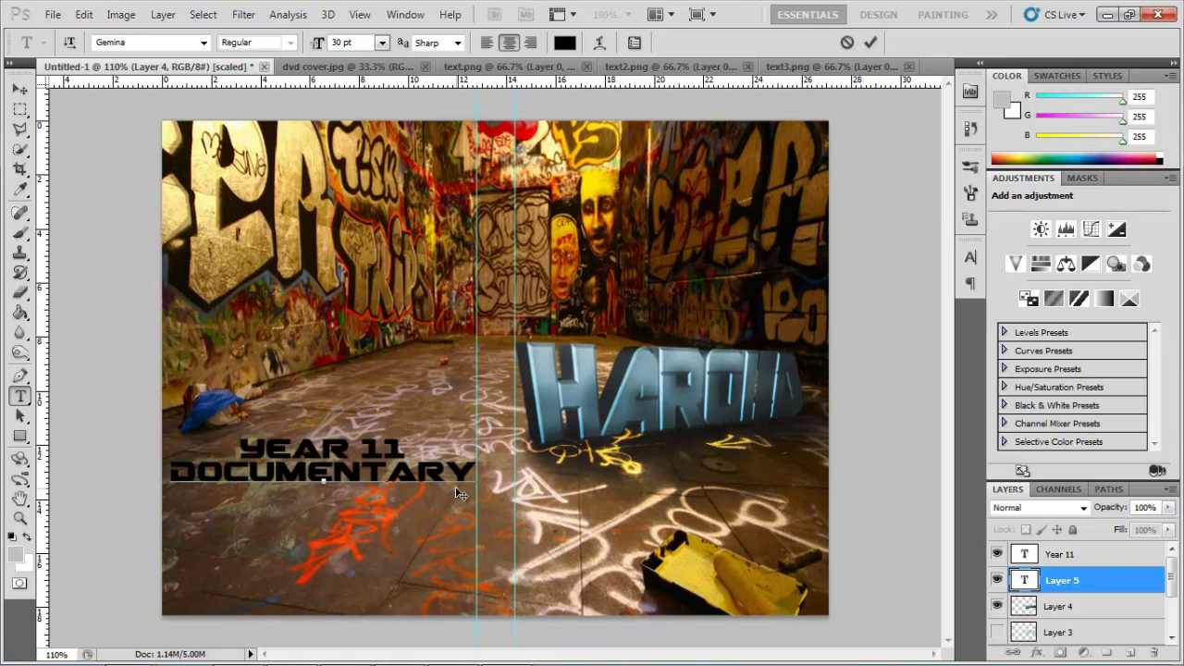
{"action": "left_click", "coordinate": [483, 376]}
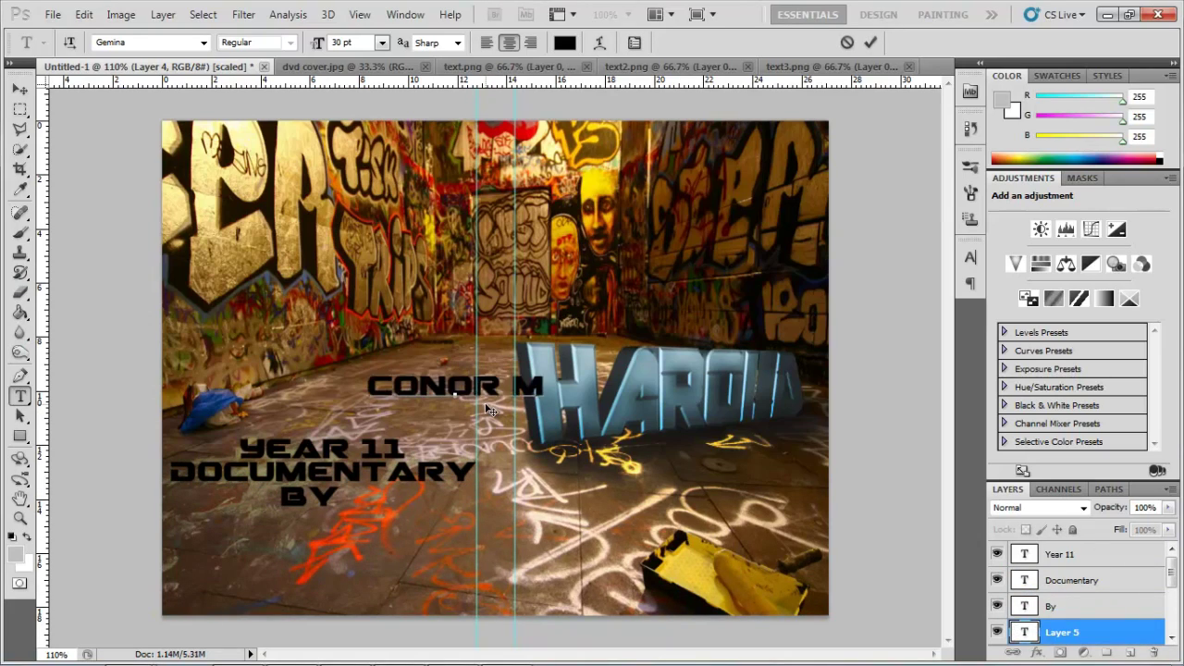
{"action": "left_click_drag", "start_coordinate": [453, 384], "coordinate": [282, 518]}
Reduce the font sizes of the YEAR 11 and DOCUMENTARY text layers.
{"action": "double_click", "coordinate": [1023, 553]}
{"action": "left_click", "coordinate": [381, 43]}
{"action": "left_click", "coordinate": [370, 241]}
{"action": "double_click", "coordinate": [1023, 580]}
{"action": "left_click", "coordinate": [381, 42]}
{"action": "left_click", "coordinate": [370, 222]}
{"action": "left_click", "coordinate": [1064, 606]}
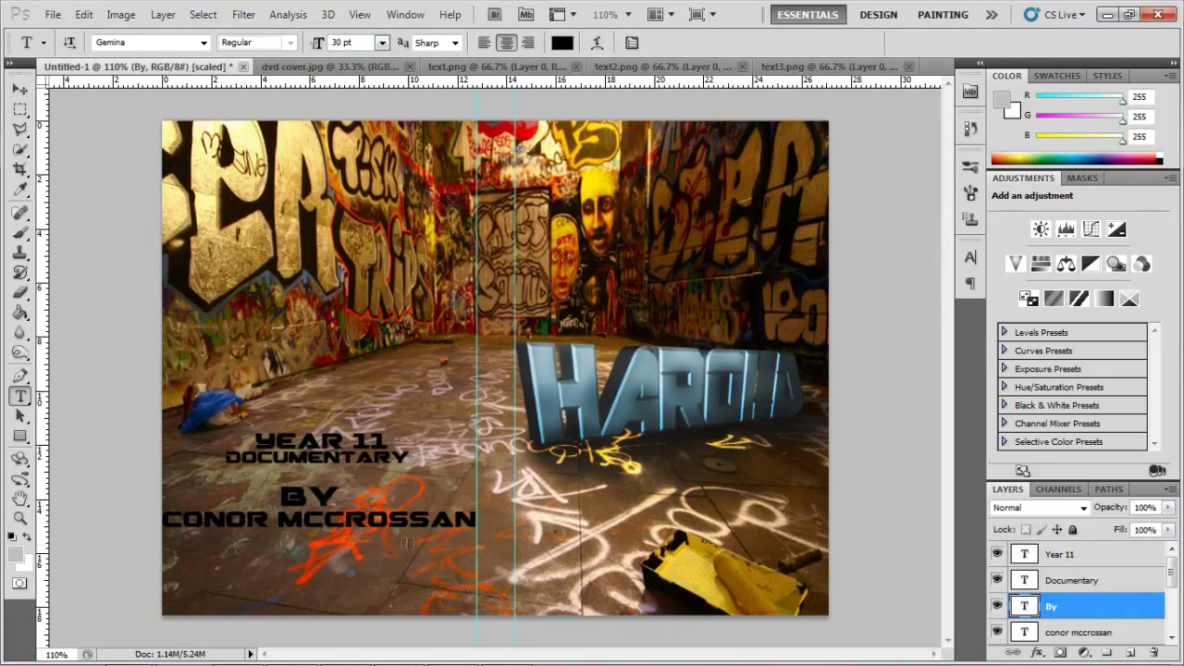
Resize the first crew name to 18 pt under BY and add the further crew name lines.
{"action": "double_click", "coordinate": [1023, 632]}
{"action": "left_click", "coordinate": [381, 43]}
{"action": "left_click", "coordinate": [370, 229]}
{"action": "left_click_drag", "start_coordinate": [462, 531], "coordinate": [467, 514]}
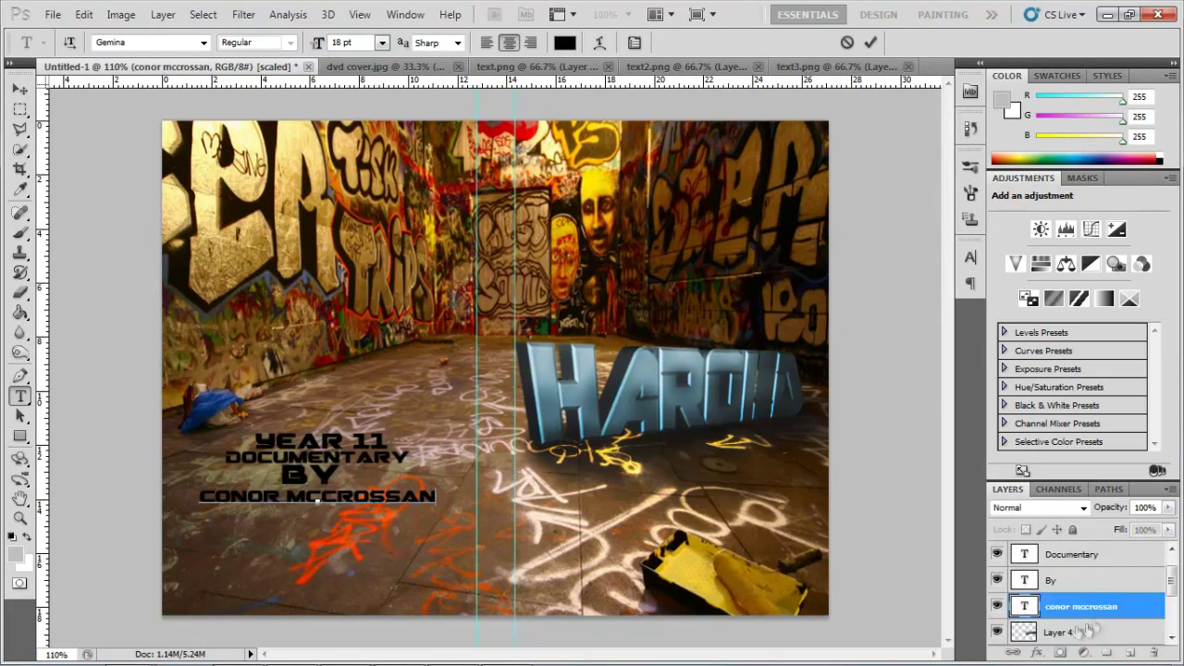
{"action": "left_click", "coordinate": [399, 370]}
{"action": "key", "text": "ctrl+Return"}
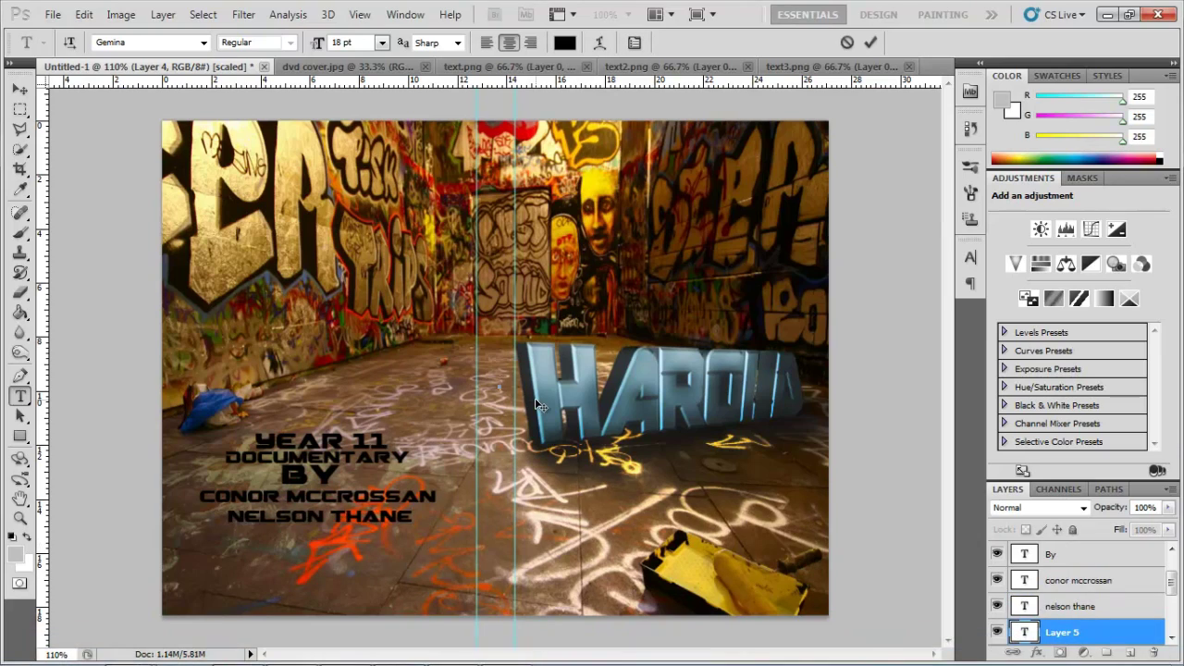
{"action": "key", "text": "ctrl+Return"}
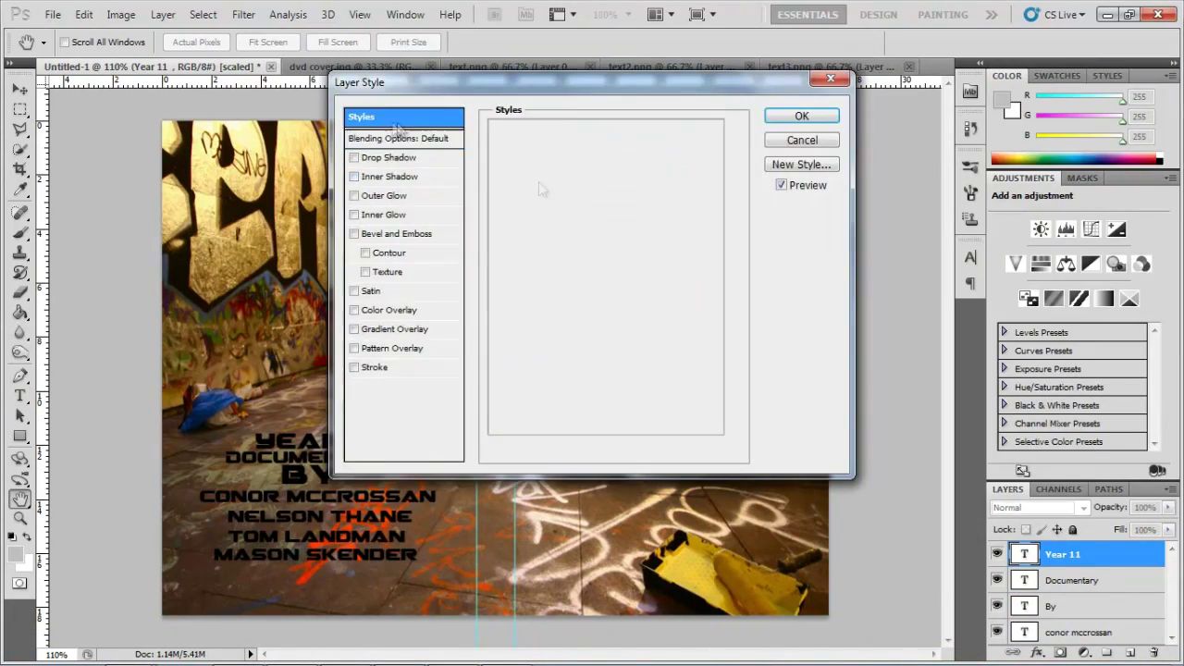
Apply the cyan preset layer style to the YEAR 11, DOCUMENTARY and BY text layers.
{"action": "left_click", "coordinate": [849, 306]}
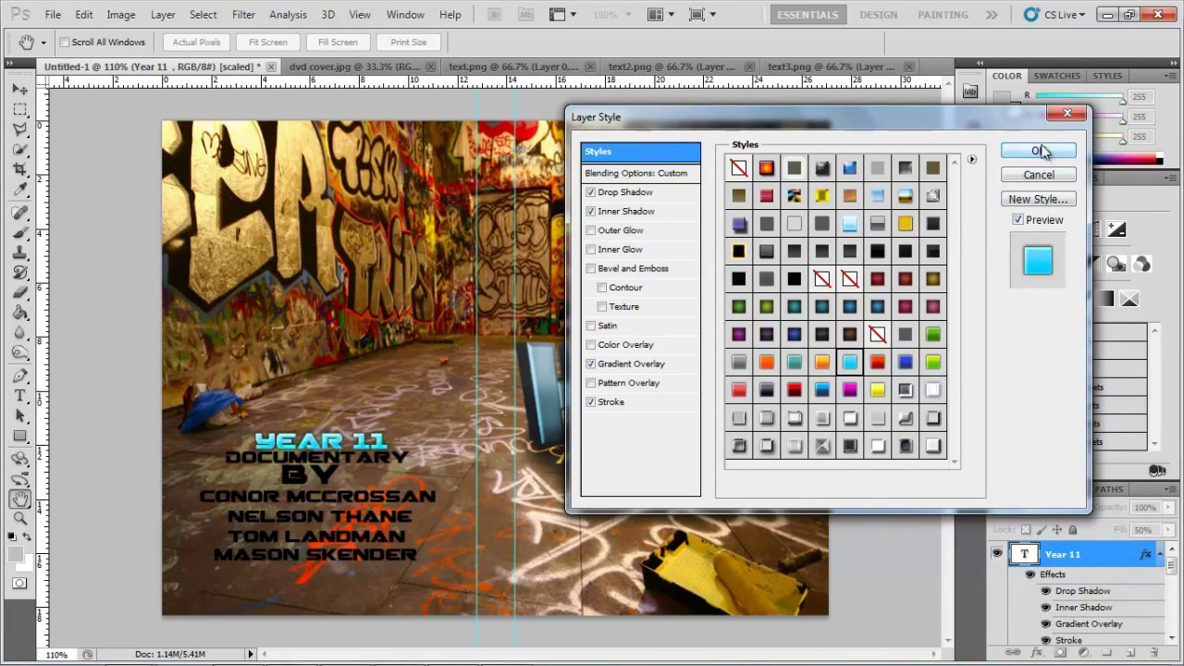
{"action": "left_click", "coordinate": [1037, 151]}
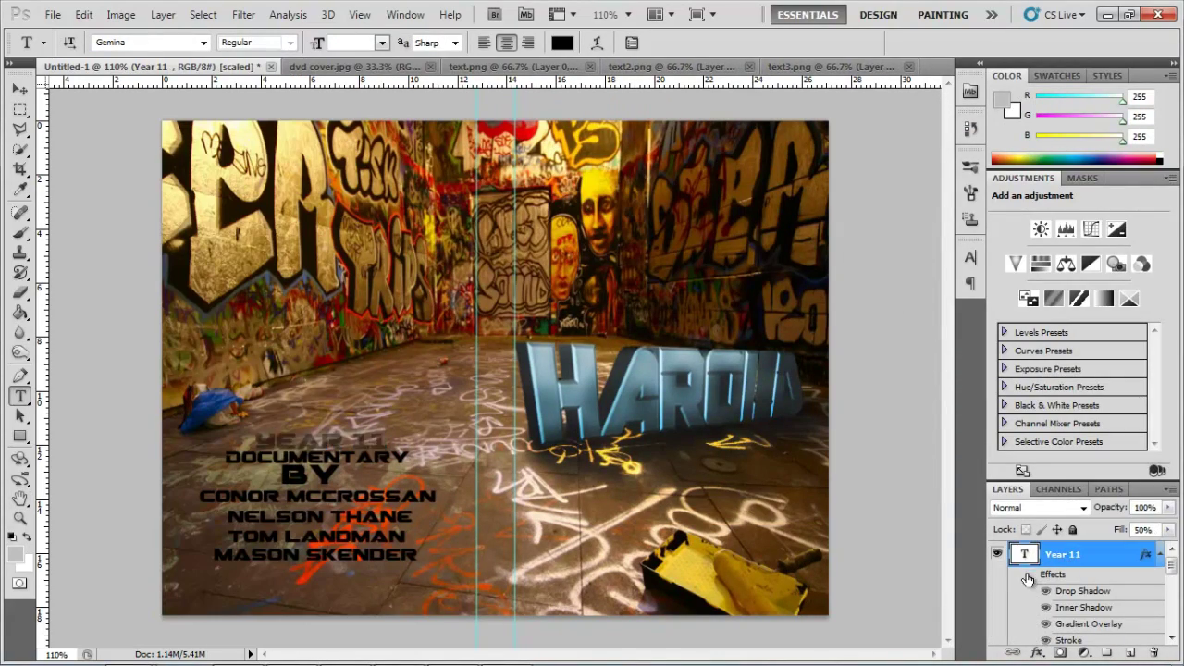
{"action": "left_click", "coordinate": [1136, 579]}
{"action": "double_click", "coordinate": [1137, 579]}
{"action": "left_click", "coordinate": [849, 361]}
{"action": "left_click", "coordinate": [1038, 151]}
{"action": "double_click", "coordinate": [1137, 606]}
{"action": "left_click", "coordinate": [849, 361]}
{"action": "left_click", "coordinate": [1038, 151]}
Apply the cyan preset layer style to the first and second crew name layers.
{"action": "right_click", "coordinate": [1137, 632]}
{"action": "left_click", "coordinate": [1057, 47]}
{"action": "left_click", "coordinate": [849, 362]}
{"action": "left_click", "coordinate": [1038, 151]}
{"action": "right_click", "coordinate": [1136, 632]}
{"action": "left_click", "coordinate": [980, 114]}
{"action": "left_click", "coordinate": [849, 361]}
{"action": "left_click", "coordinate": [1038, 150]}
Apply the cyan preset layer style to the third and last crew name layers.
{"action": "double_click", "coordinate": [1137, 632]}
{"action": "left_click", "coordinate": [849, 362]}
{"action": "left_click", "coordinate": [1037, 151]}
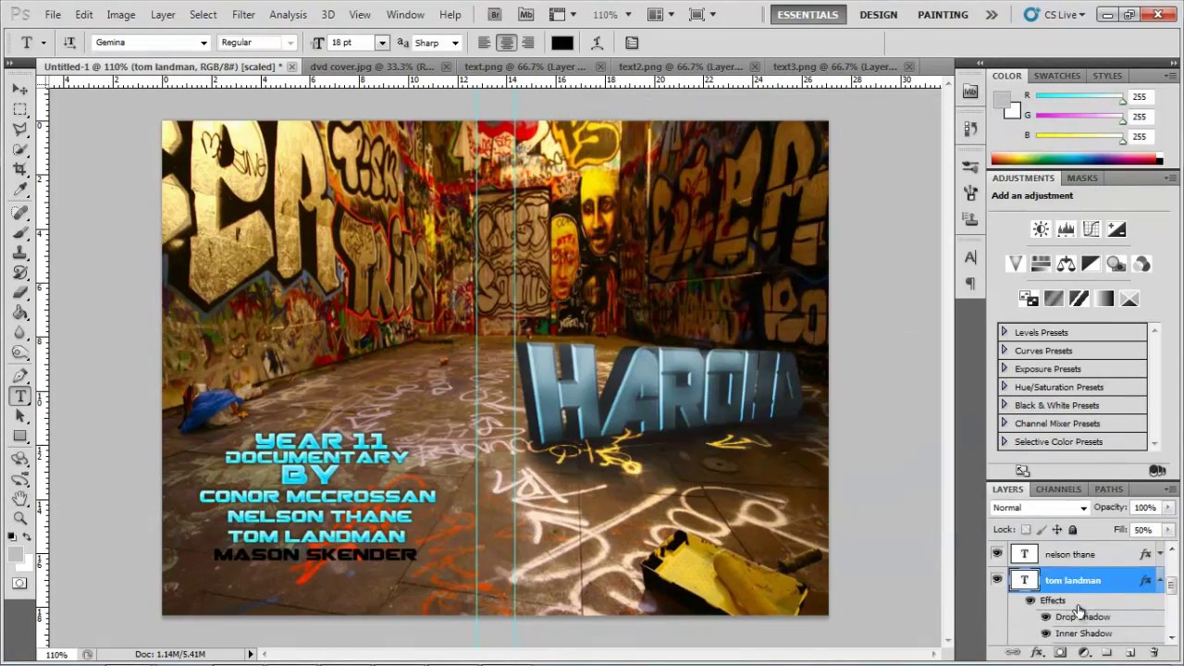
{"action": "scroll", "coordinate": [1078, 606], "scroll_direction": "down", "scroll_amount": 2}
{"action": "right_click", "coordinate": [1137, 632]}
{"action": "left_click", "coordinate": [1046, 32]}
{"action": "left_click", "coordinate": [849, 361]}
{"action": "left_click", "coordinate": [1038, 151]}
Set the HAROLD render layer's Hue/Saturation to Hue -15 and Saturation +69.
{"action": "left_click", "coordinate": [1060, 580]}
{"action": "left_click", "coordinate": [120, 15]}
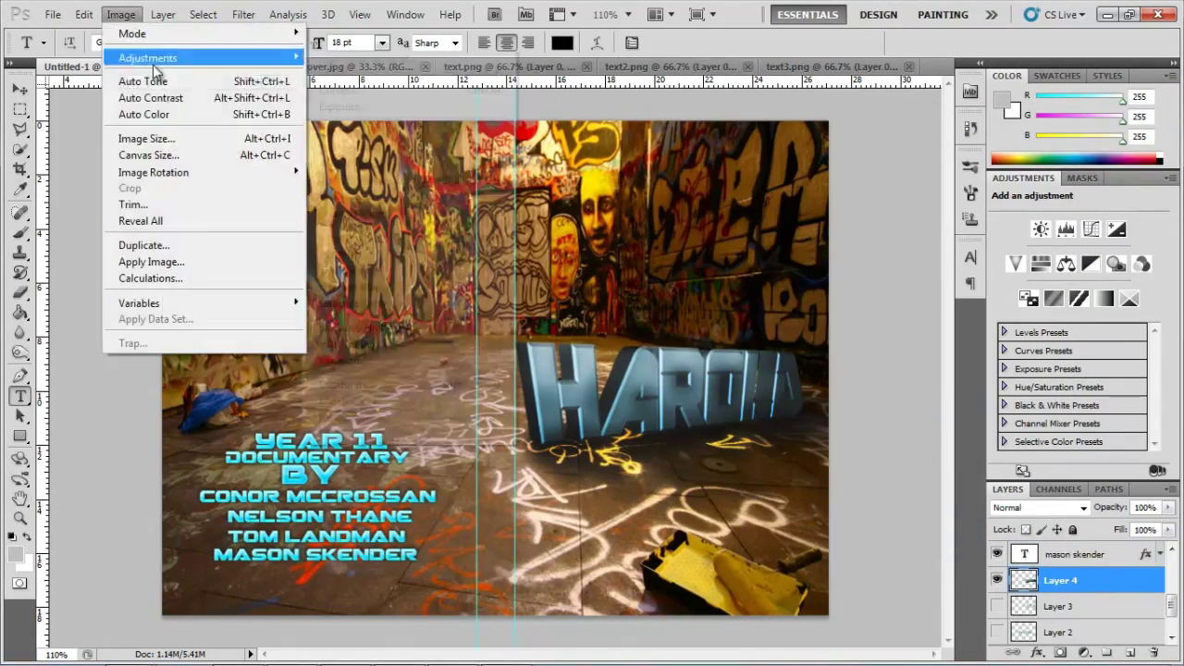
{"action": "left_click", "coordinate": [342, 142]}
{"action": "left_click_drag", "start_coordinate": [954, 285], "coordinate": [941, 285]}
{"action": "left_click_drag", "start_coordinate": [954, 331], "coordinate": [1016, 332]}
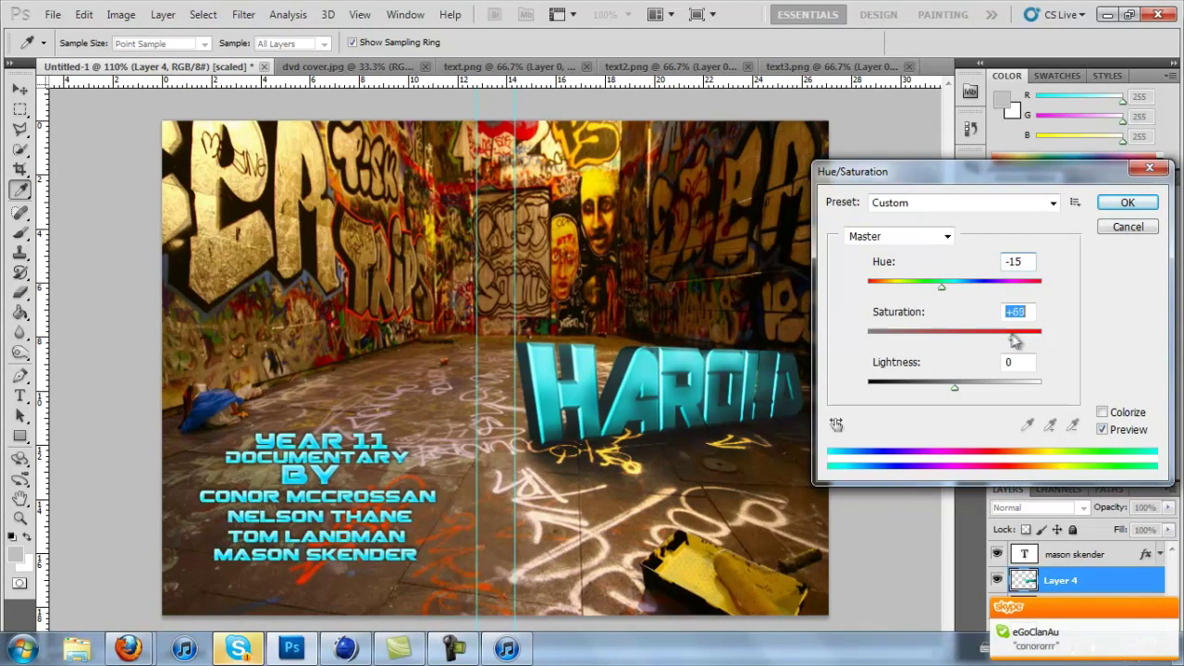
{"action": "left_click_drag", "start_coordinate": [954, 386], "coordinate": [956, 388]}
{"action": "left_click", "coordinate": [1128, 201]}
Add a small black 'Cover by' credit along the bottom edge of the cover.
{"action": "key", "text": "t"}
{"action": "right_click", "coordinate": [239, 648]}
{"action": "left_click", "coordinate": [203, 509]}
{"action": "left_click", "coordinate": [671, 189]}
{"action": "left_click", "coordinate": [703, 229]}
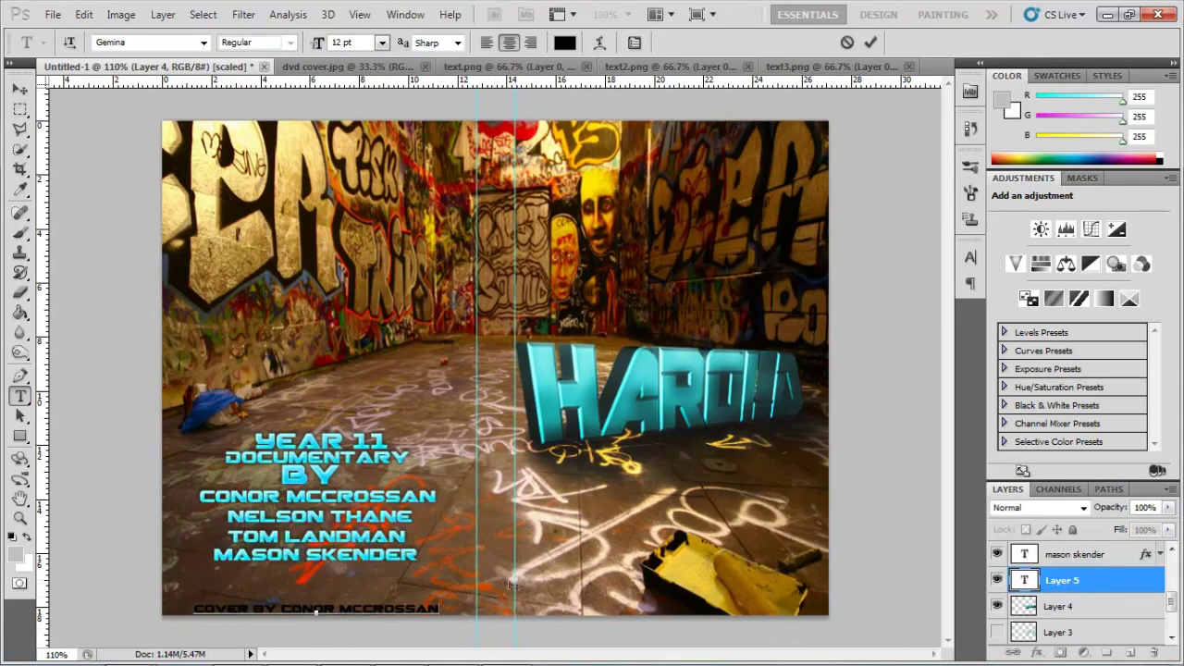
Commit the cover credit line and rotate the HAROLD text 90° to run vertically.
{"action": "key", "text": "ctrl+Return"}
{"action": "key", "text": "alt+bracketleft"}
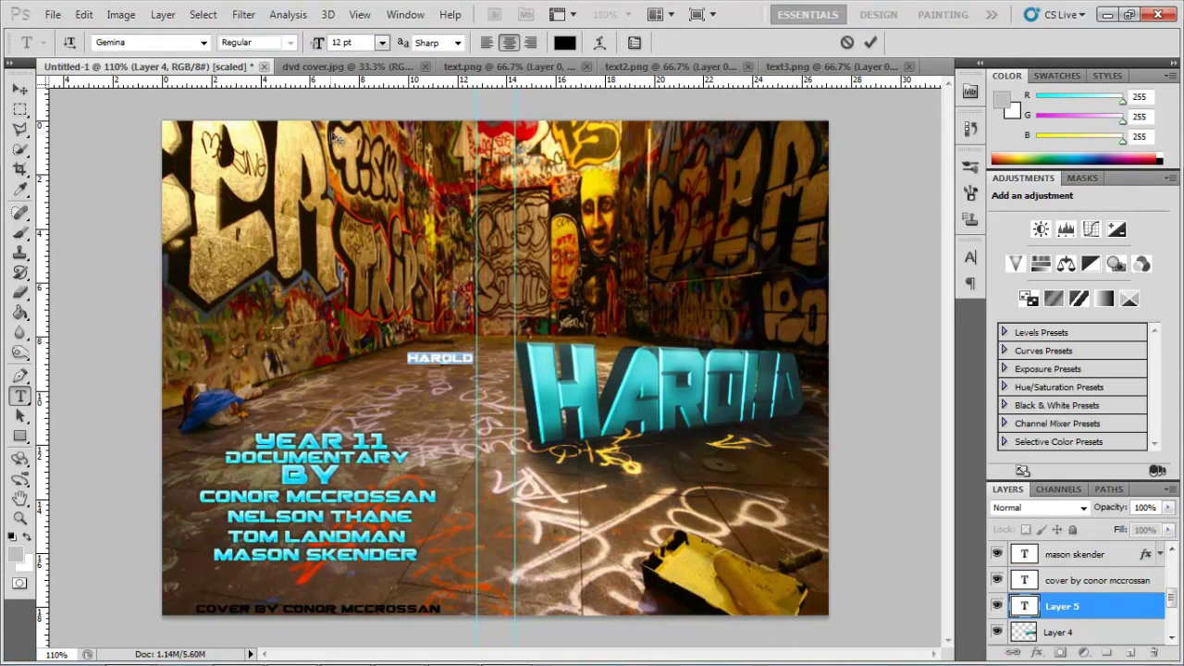
{"action": "key", "text": "ctrl+t"}
{"action": "key", "text": "Return"}
{"action": "left_click", "coordinate": [1098, 649]}
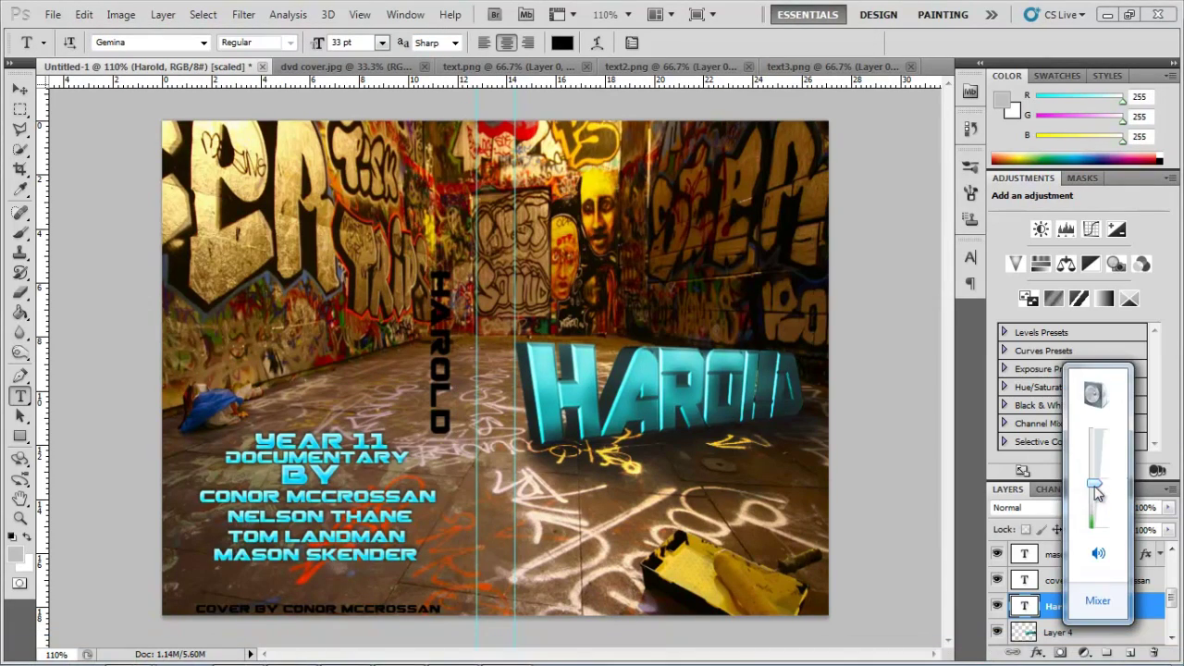
Move the vertical HAROLD onto the spine and open its Layer Style presets.
{"action": "key", "text": "v"}
{"action": "left_click_drag", "start_coordinate": [440, 351], "coordinate": [494, 231]}
{"action": "double_click", "coordinate": [1110, 606]}
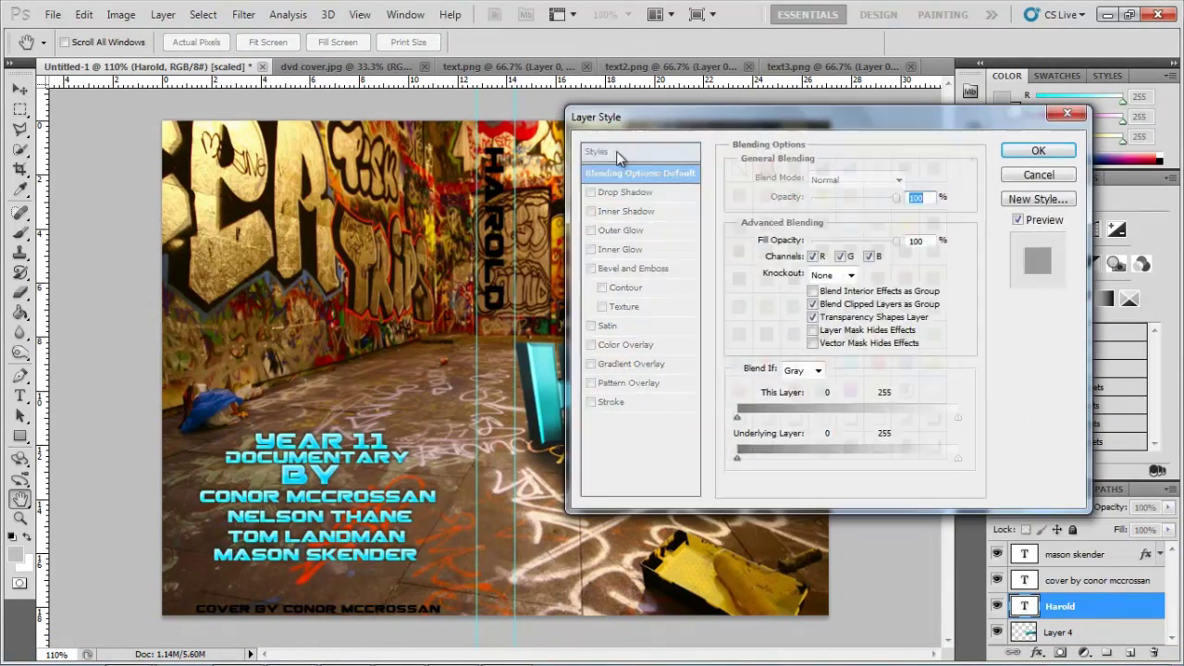
{"action": "left_click", "coordinate": [1083, 146]}
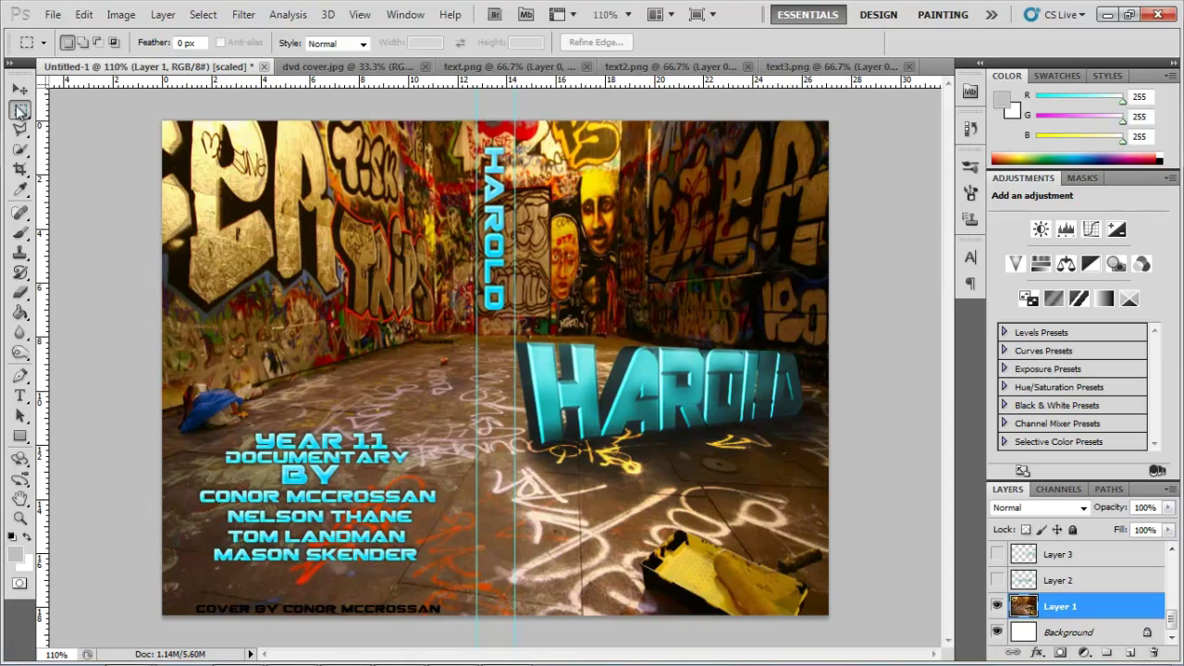
Fill the spine strip solid black using the Paint Bucket and a 700 px brush.
{"action": "key", "text": "g"}
{"action": "key", "text": "d"}
{"action": "left_click", "coordinate": [495, 370]}
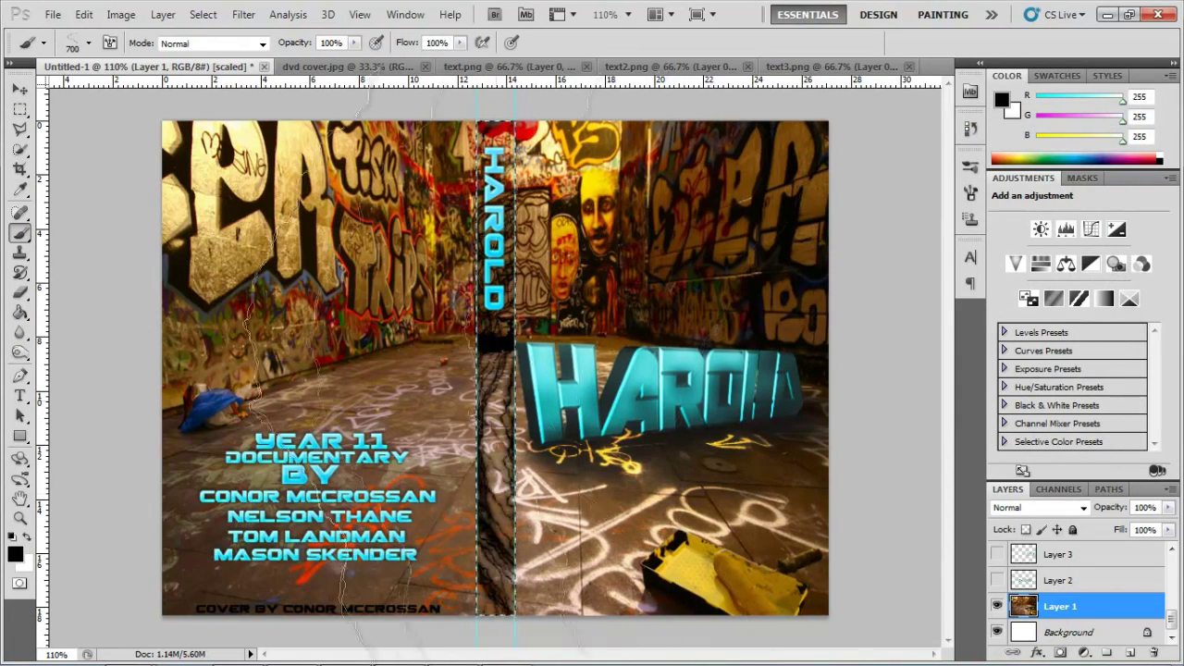
{"action": "left_click", "coordinate": [495, 481]}
{"action": "key", "text": "b"}
{"action": "left_click", "coordinate": [88, 42]}
{"action": "double_click", "coordinate": [175, 162]}
{"action": "left_click", "coordinate": [494, 370]}
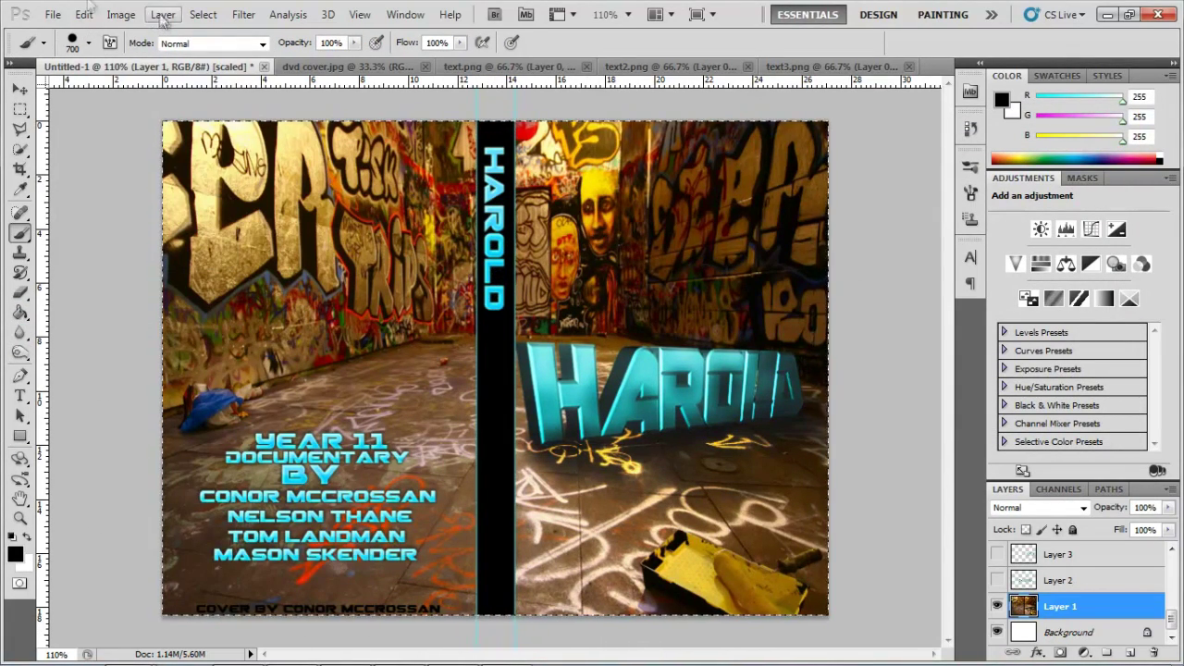
Undo the last four edits on the title and photo layers, then select the Blur tool.
{"action": "key", "text": "ctrl+z"}
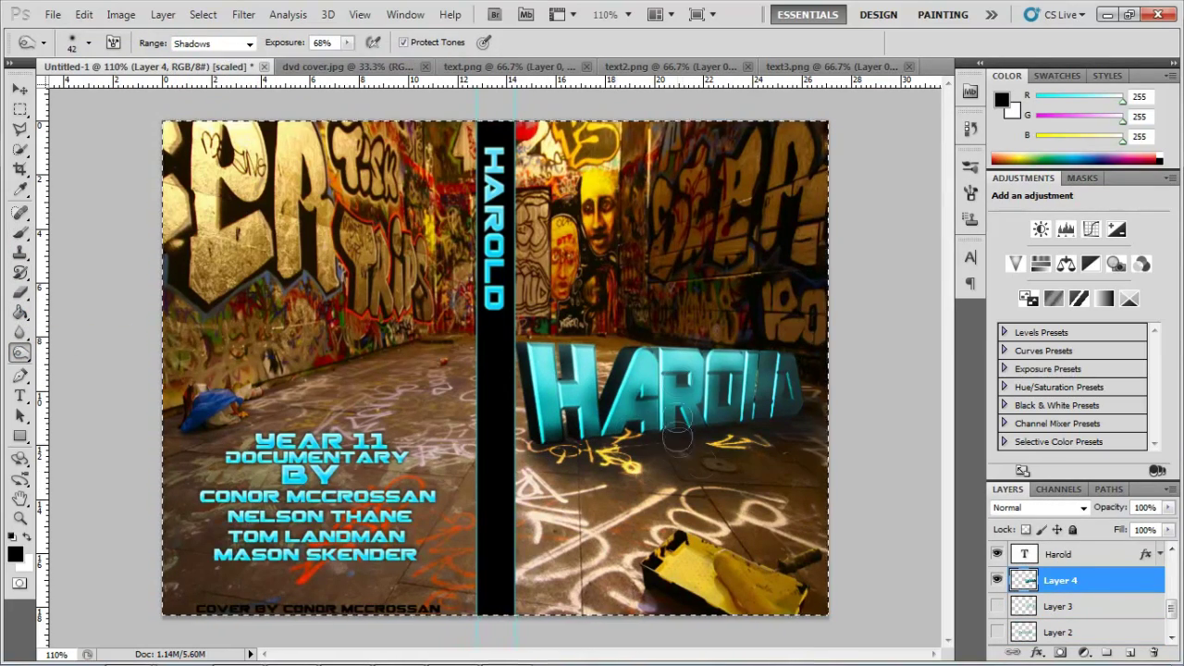
{"action": "key", "text": "ctrl+z"}
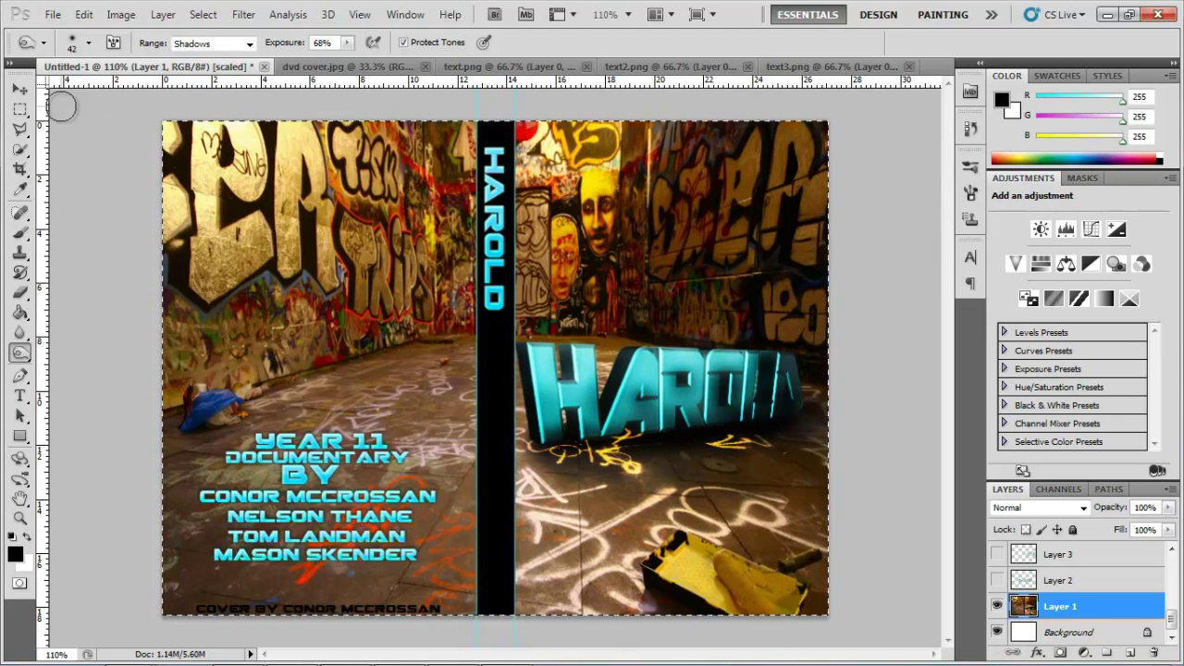
{"action": "key", "text": "ctrl+z"}
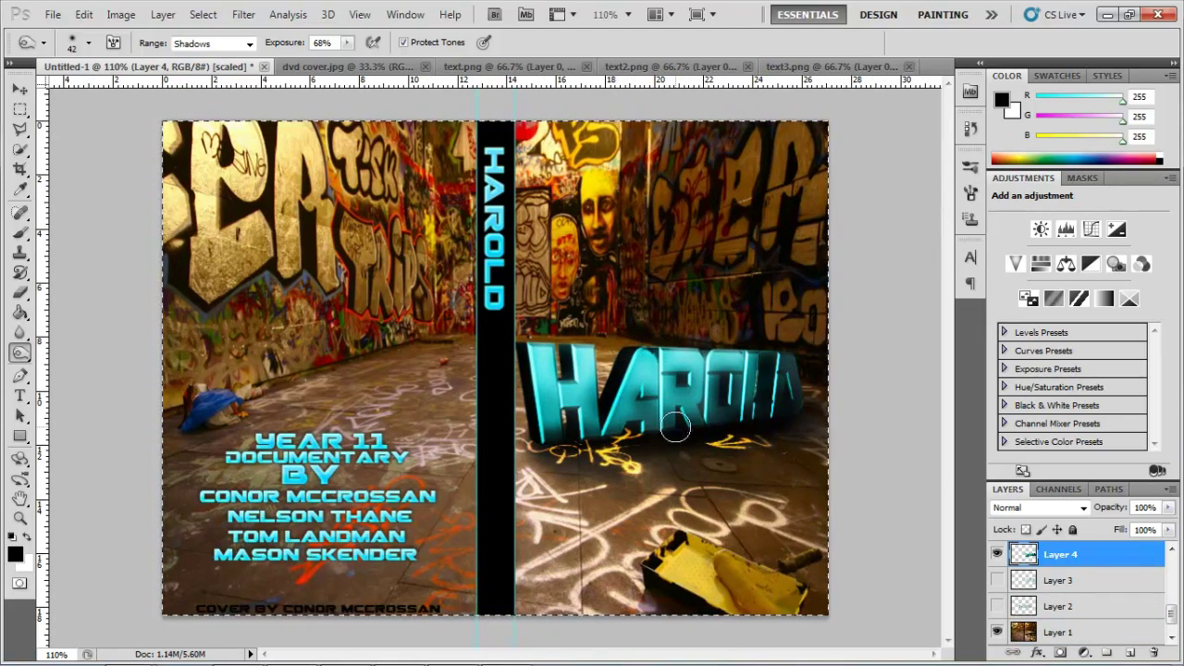
{"action": "key", "text": "ctrl+z"}
{"action": "key", "text": "r"}
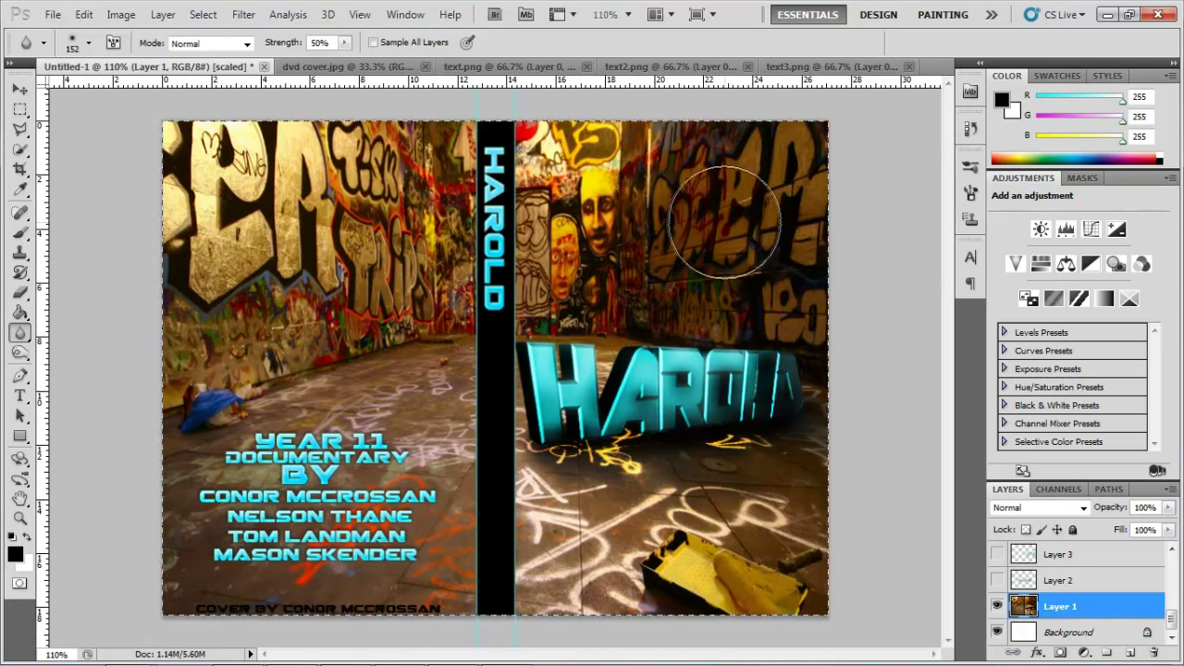
Add the pasted 2011 credit line at 12 pt above the cover credit.
{"action": "key", "text": "t"}
{"action": "left_click", "coordinate": [267, 575]}
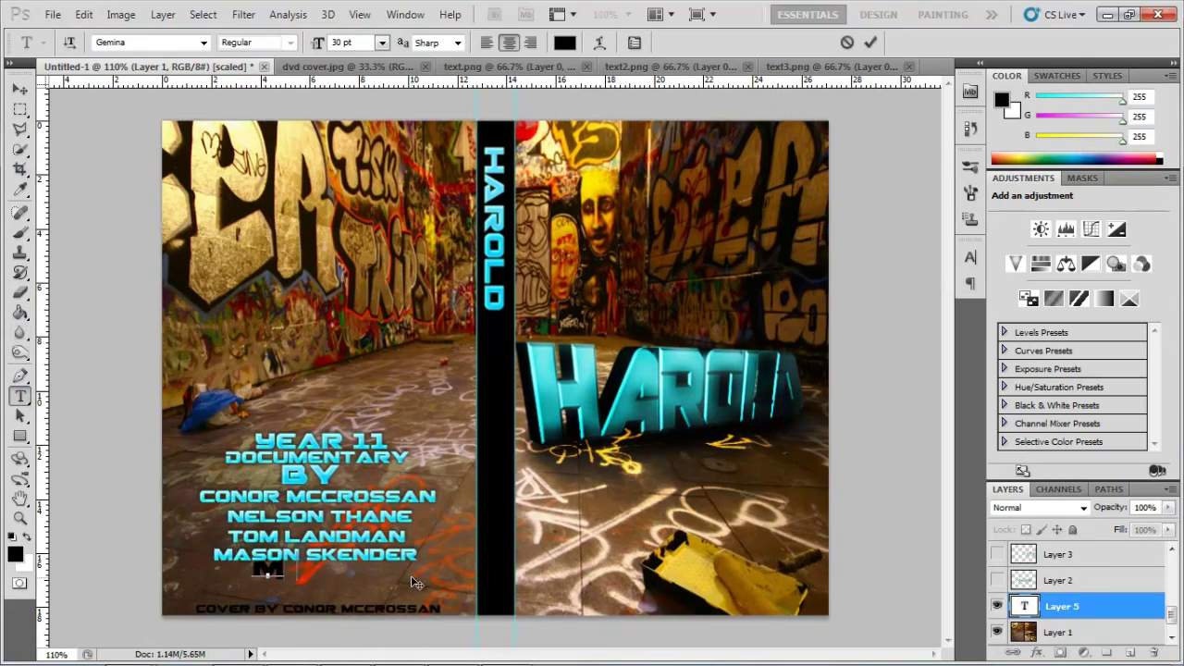
{"action": "type", "text": "EDWARDS 2011"}
{"action": "key", "text": "ctrl+a"}
{"action": "key", "text": "ctrl+shift+comma"}
{"action": "key", "text": "ctrl+shift+comma"}
{"action": "key", "text": "ctrl+shift+comma"}
{"action": "key", "text": "ctrl+shift+comma"}
{"action": "key", "text": "ctrl+shift+comma"}
{"action": "key", "text": "ctrl+shift+comma"}
{"action": "key", "text": "ctrl+shift+comma"}
{"action": "key", "text": "ctrl+shift+comma"}
{"action": "key", "text": "ctrl+shift+comma"}
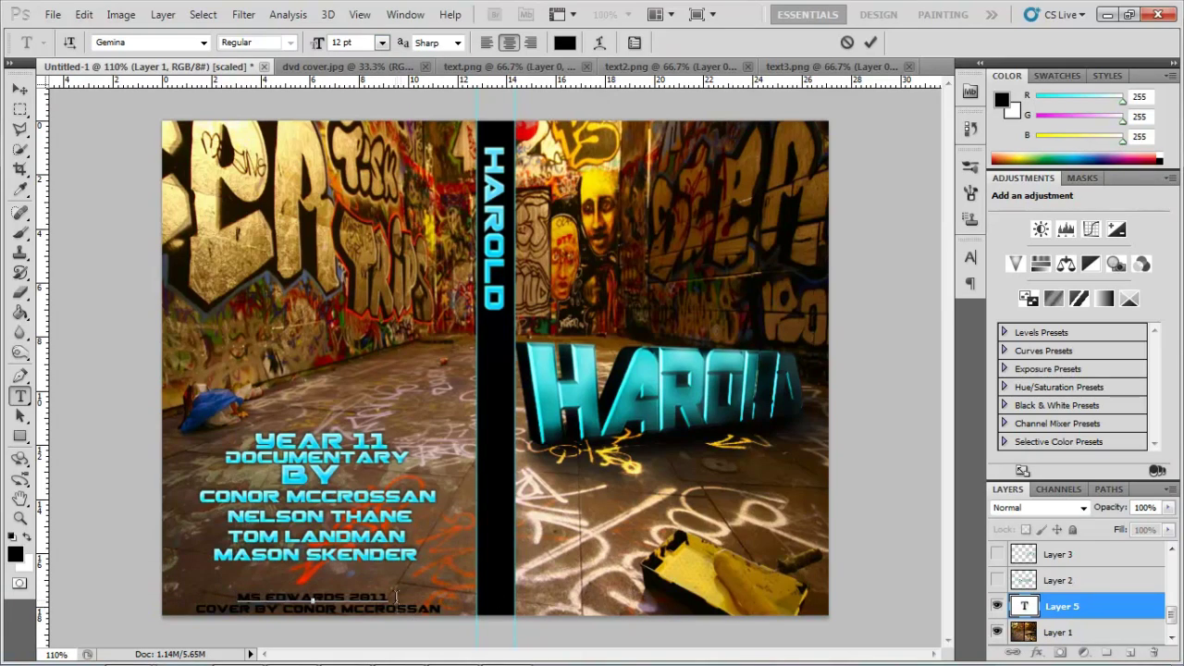
{"action": "key", "text": "ctrl+Return"}
Select the background photo layer, add a new empty layer and select the spine area.
{"action": "key", "text": "alt+bracketleft"}
{"action": "key", "text": "ctrl+shift+n"}
{"action": "key", "text": "Return"}
{"action": "left_click", "coordinate": [19, 108]}
{"action": "left_click", "coordinate": [20, 231]}
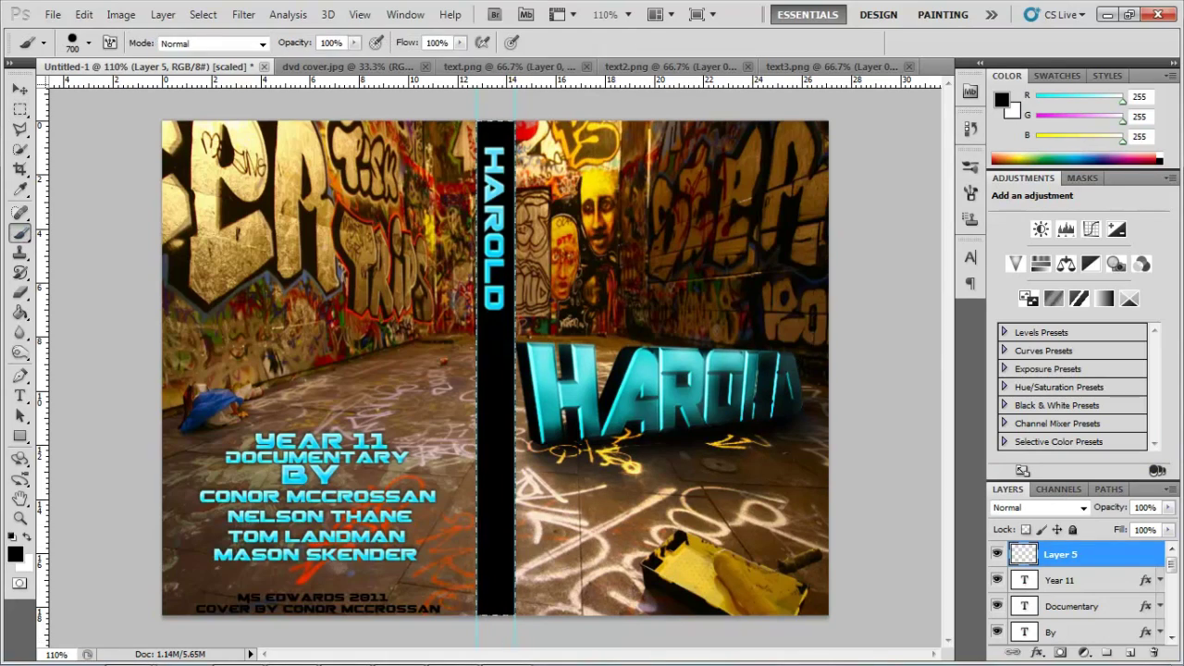
Add a Gradient Map adjustment layer using a purple-teal gradient preset.
{"action": "left_click", "coordinate": [1104, 298]}
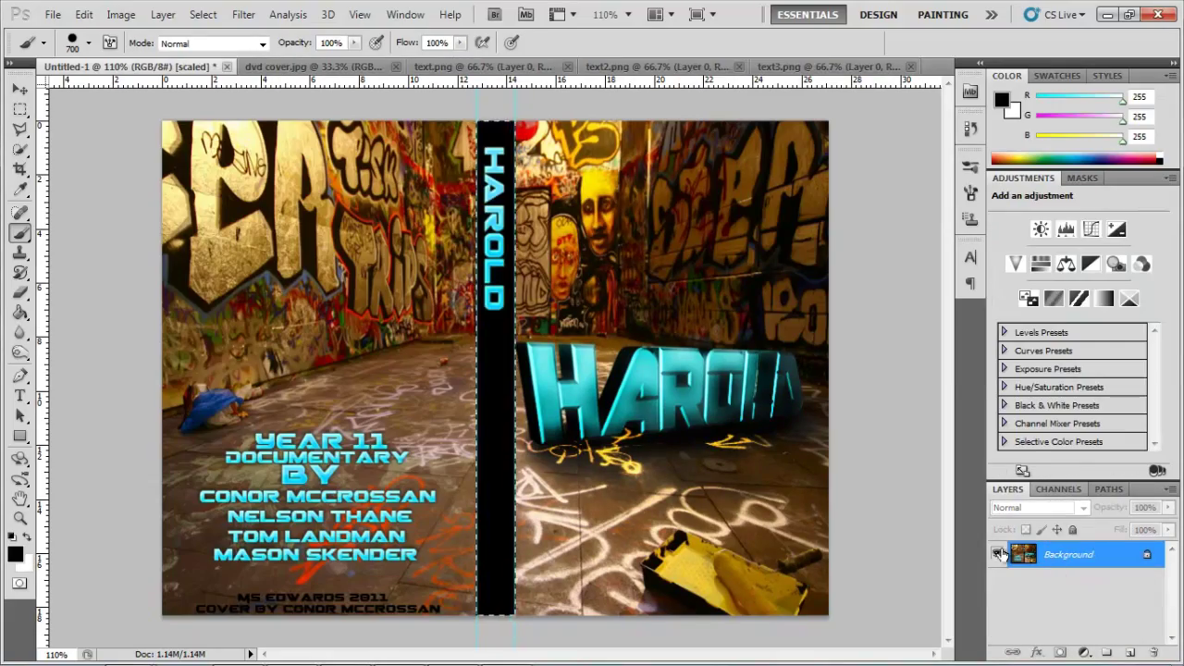
{"action": "left_click", "coordinate": [1104, 298]}
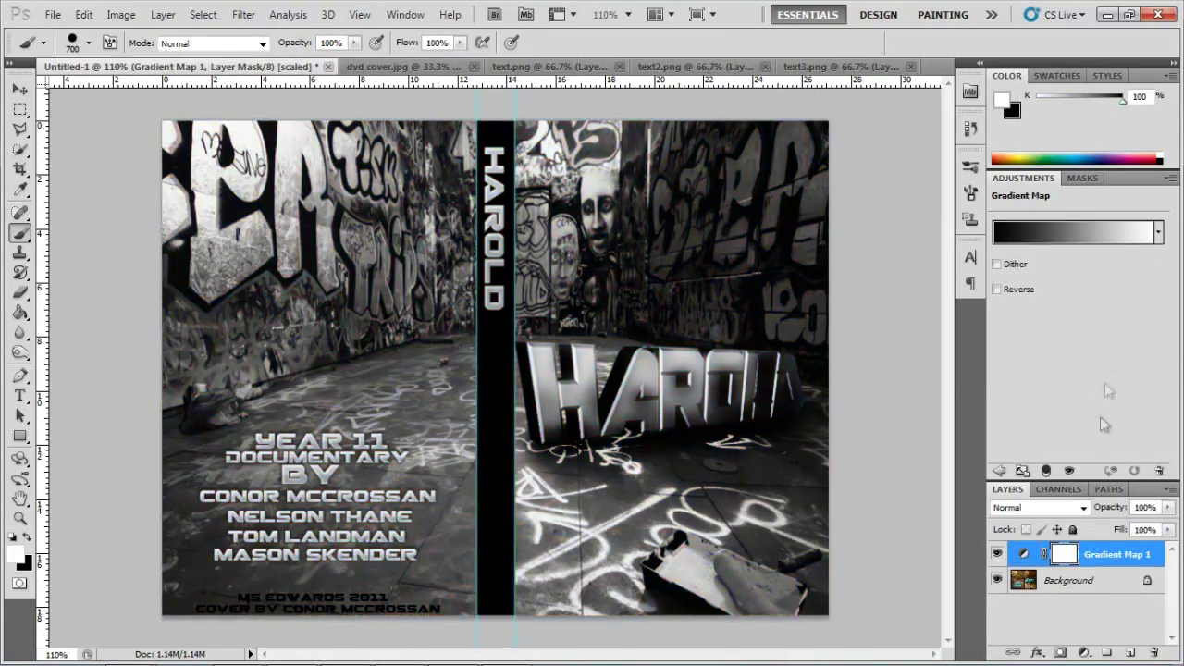
{"action": "left_click", "coordinate": [1158, 232]}
{"action": "left_click", "coordinate": [1090, 333]}
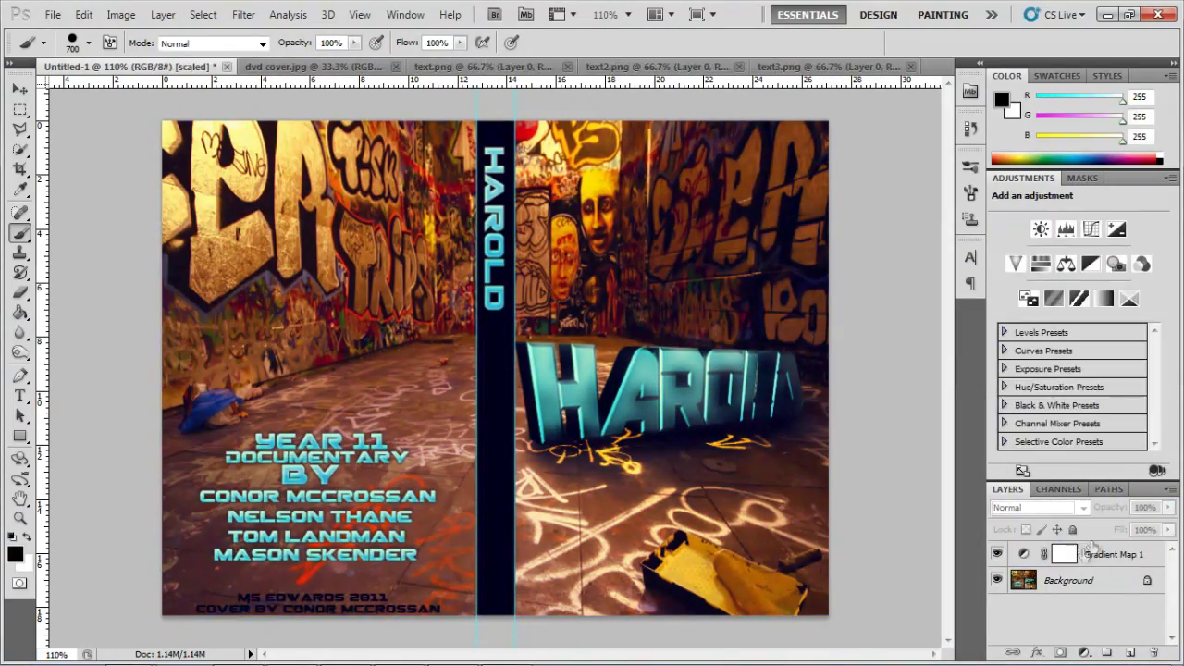